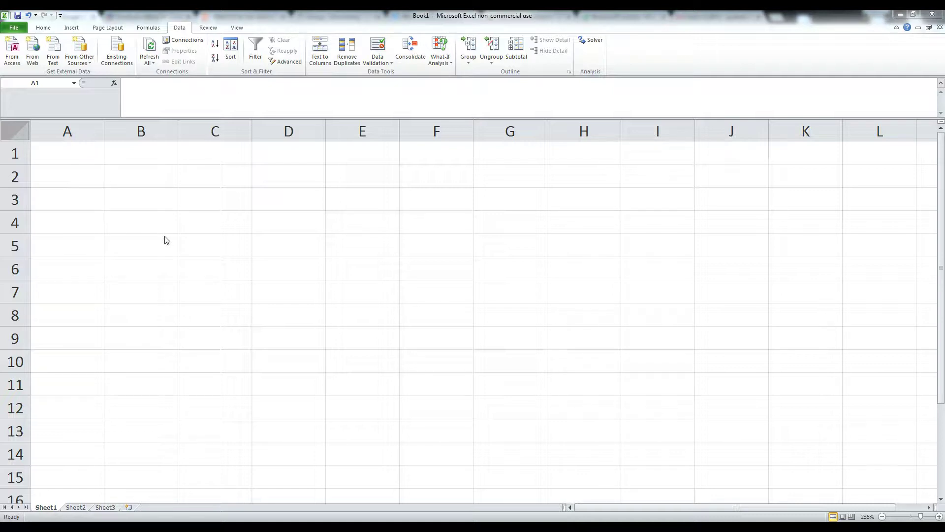
# - Enter the formula text "Volume of Cylinder = PI/4 * D^2 * L" in cell A1
pyautogui.hotkey('ctrl', 'a')
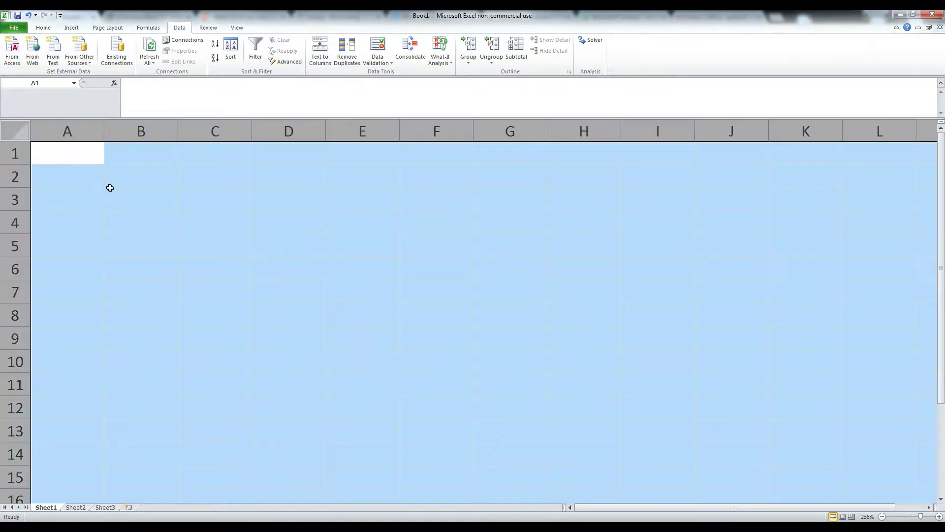
pyautogui.click(89, 162)
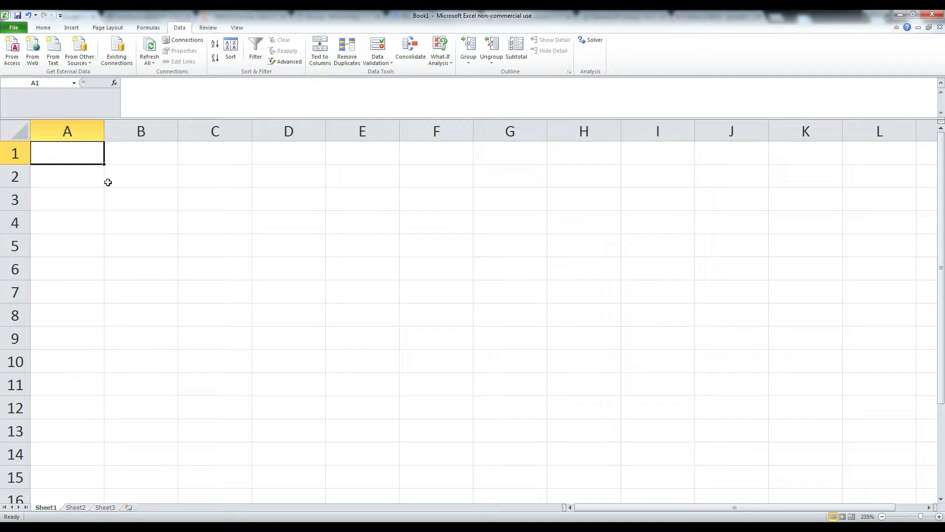
pyautogui.write('Volume of Cyl')
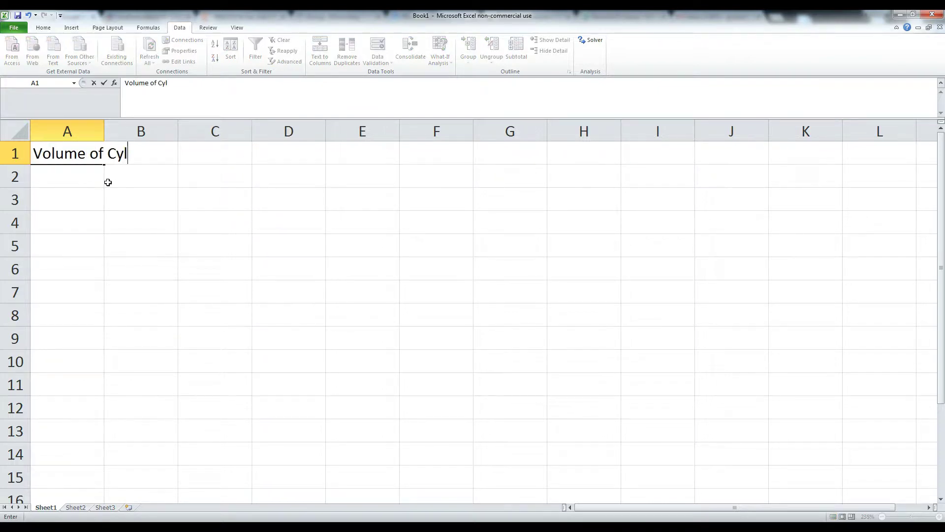
pyautogui.write('inder = P')
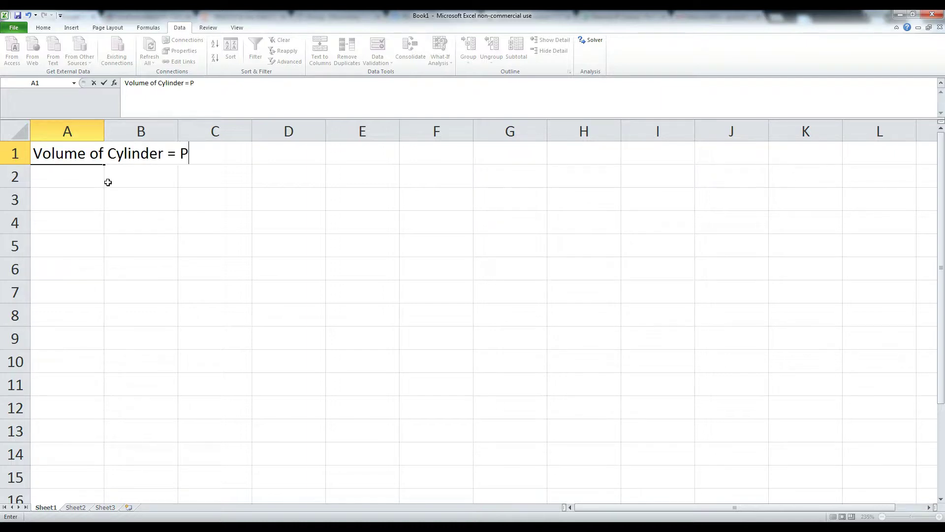
pyautogui.write('I/4 * D^2')
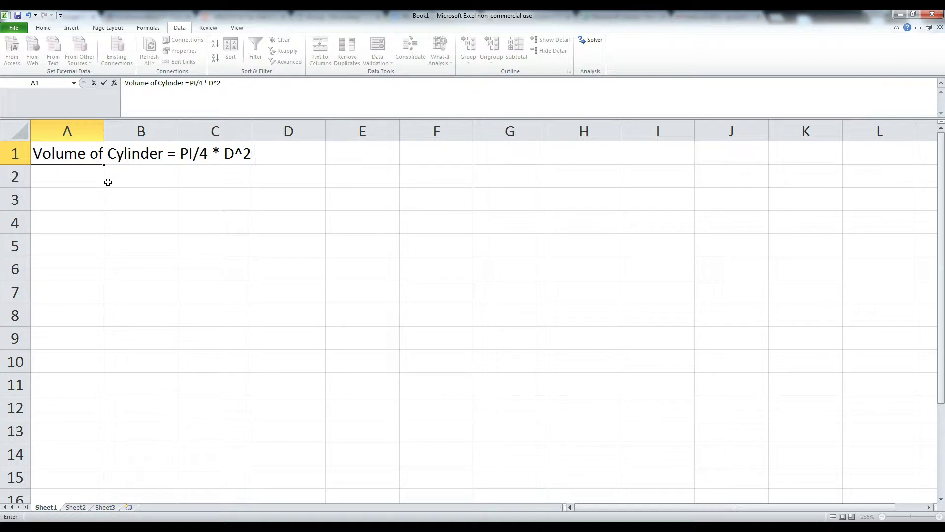
pyautogui.write(' * L')
pyautogui.click(102, 230)
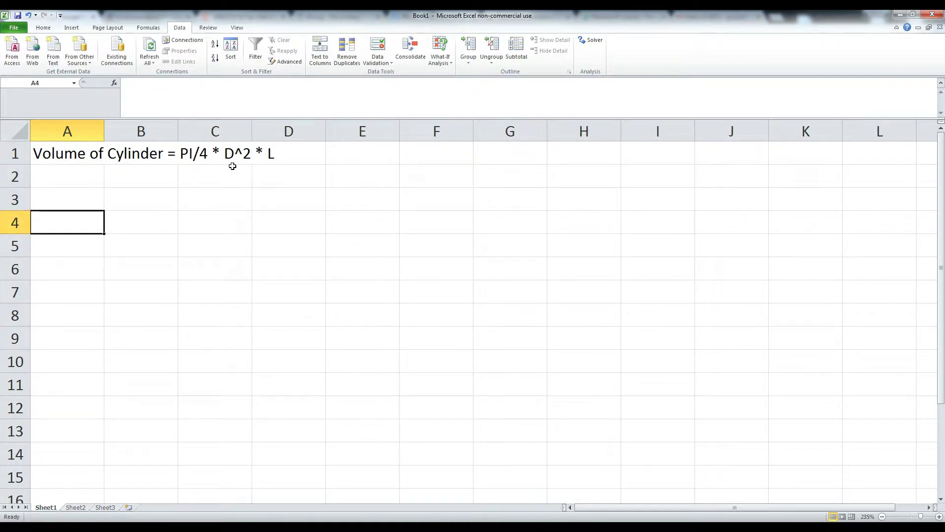
# - Enter in cell A3 "Example Problem --> What diameter is required for a 100 ft cylinder if it's volume is 3000 cubic ft??"
pyautogui.click(55, 201)
pyautogui.write('Ex')
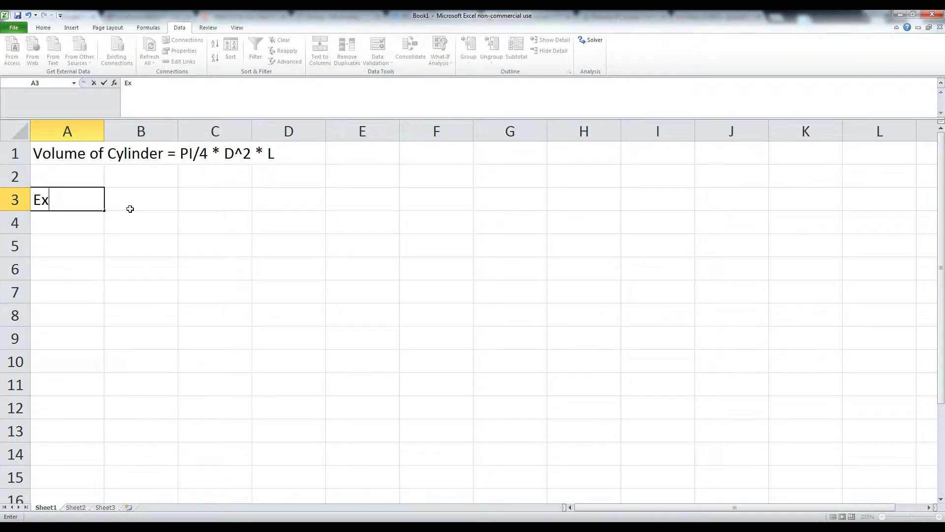
pyautogui.write('ample Problem -->')
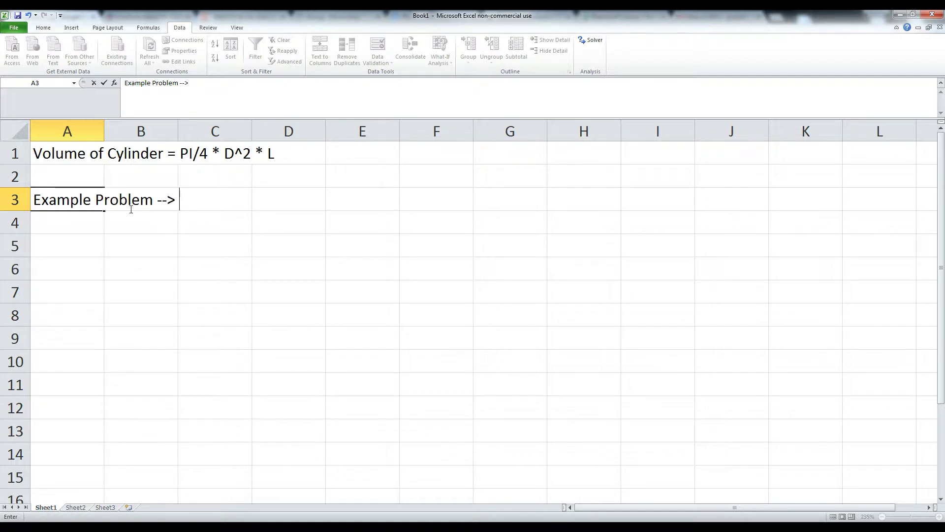
pyautogui.write(' What diamete')
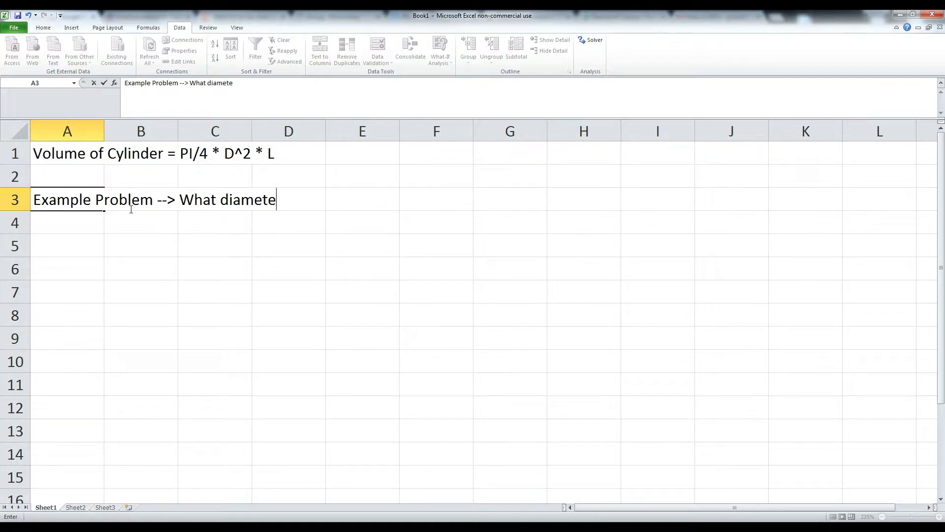
pyautogui.write('r is required ')
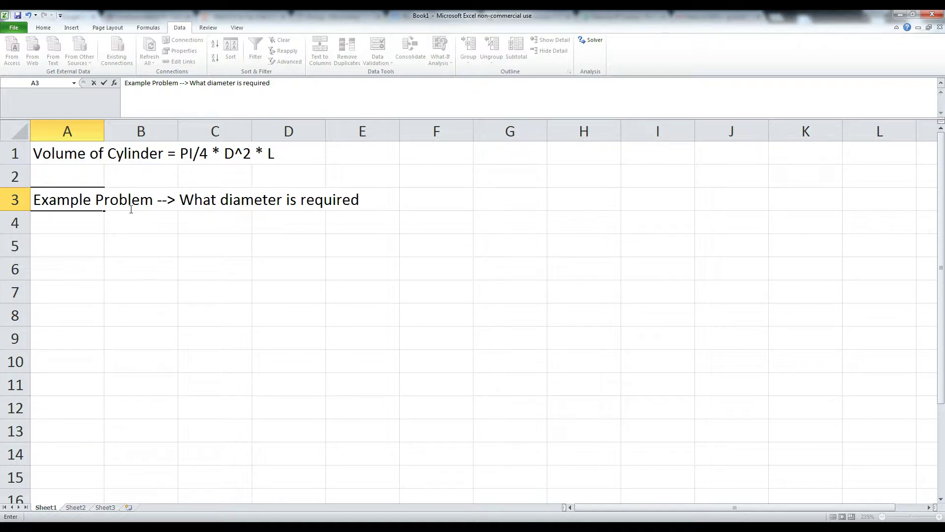
pyautogui.write('for a 100 ft c')
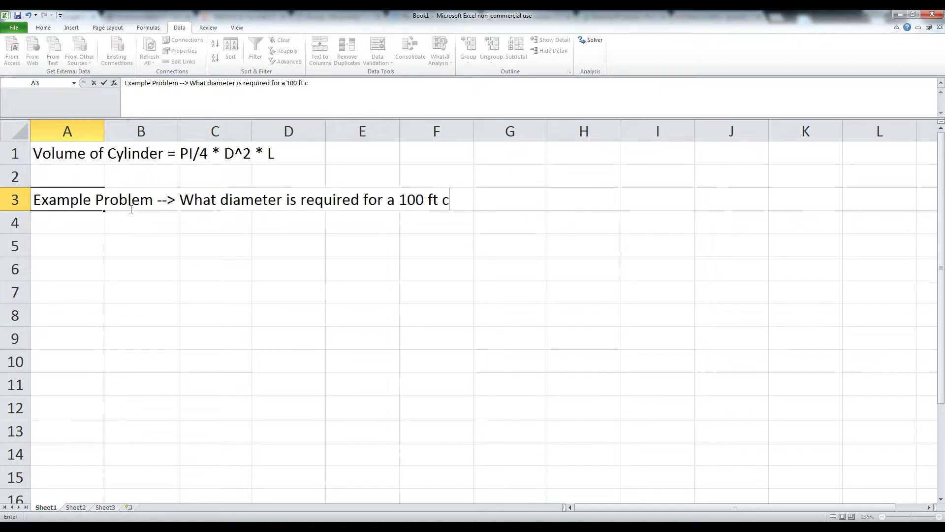
pyautogui.write('ylinder if it')
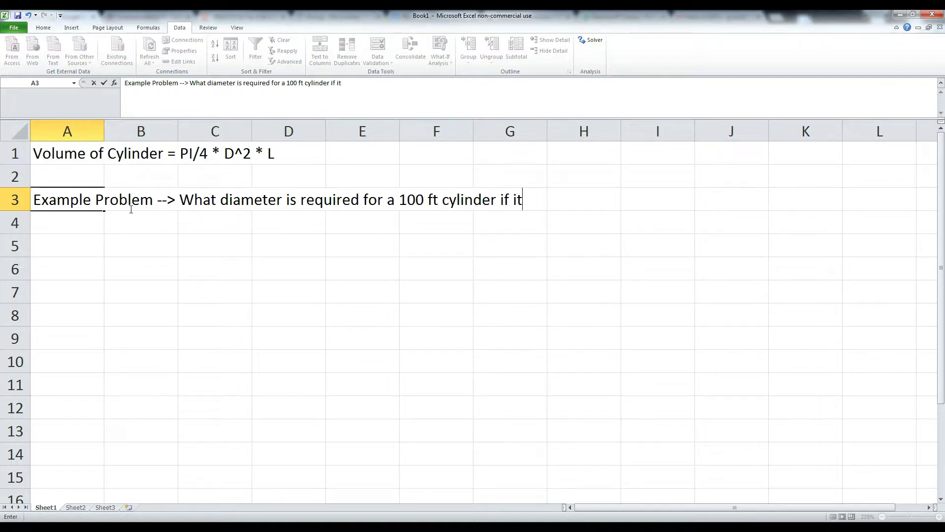
pyautogui.write("'s volume ios")
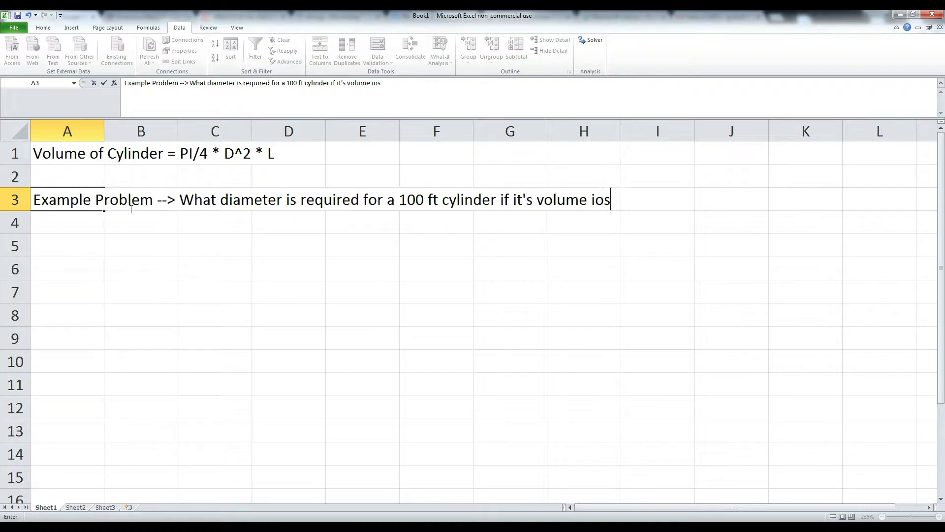
pyautogui.press('BackSpace')
pyautogui.press('BackSpace')
pyautogui.write('s 3000 cubic fi')
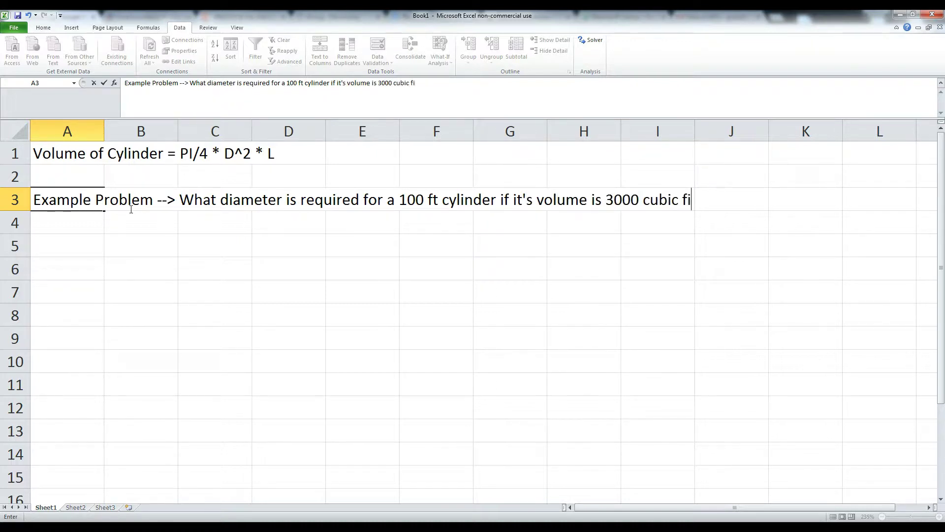
pyautogui.press('BackSpace')
pyautogui.write('t??')
pyautogui.press('Return')
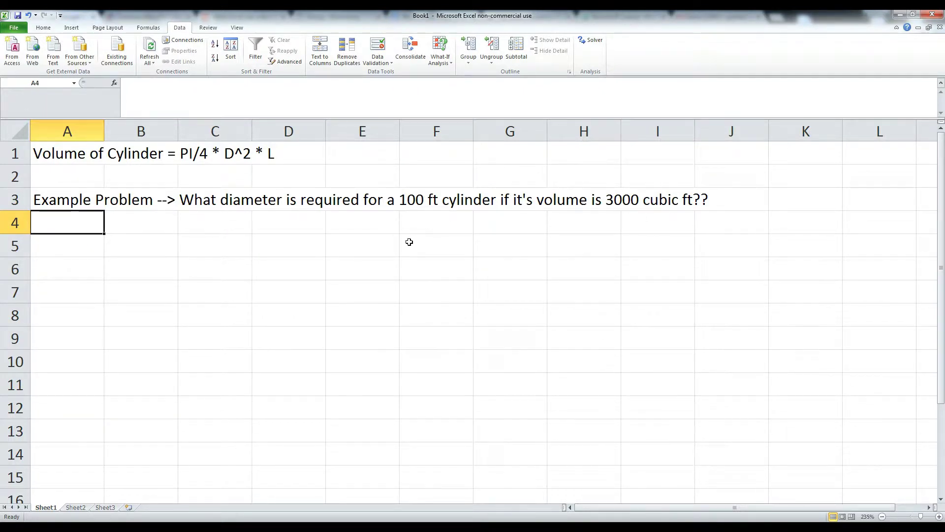
# - Label the rows in column A: Volume in A5, Diameter in A7, Length in A8 and PI in A9
pyautogui.click(52, 238)
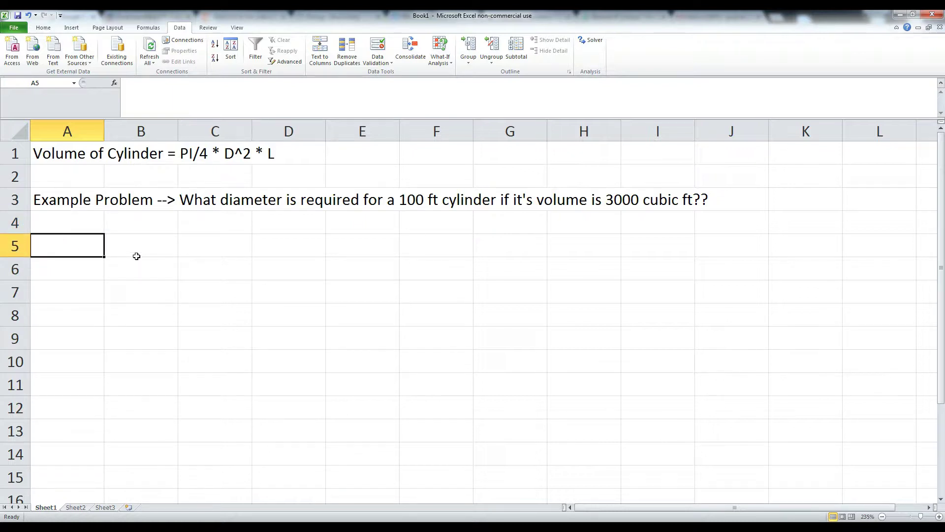
pyautogui.write('Volume')
pyautogui.press('Return')
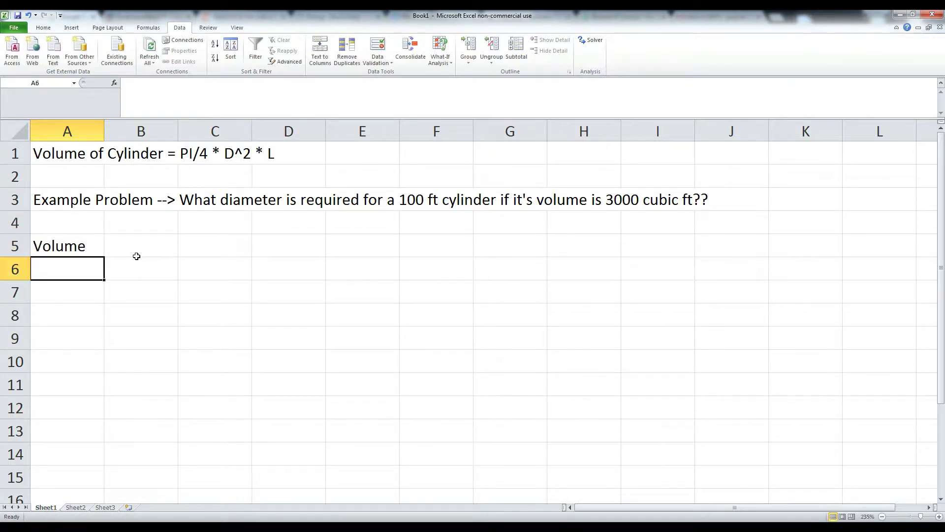
pyautogui.press('Return')
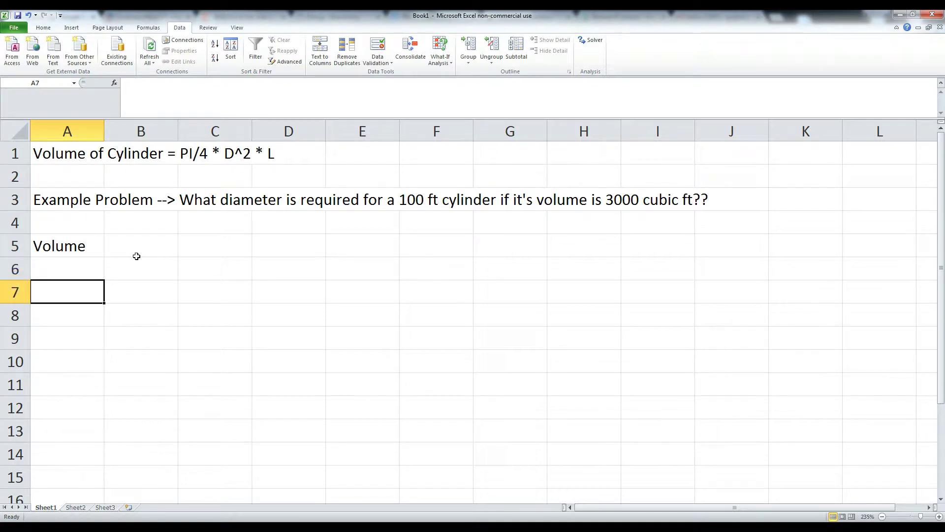
pyautogui.write('Diameter')
pyautogui.press('Return')
pyautogui.write('Leng')
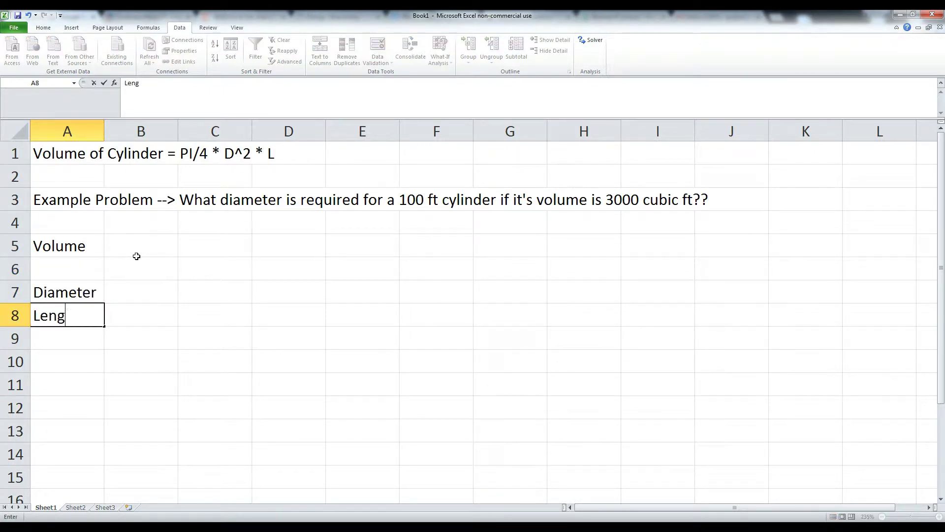
pyautogui.write('th')
pyautogui.press('Return')
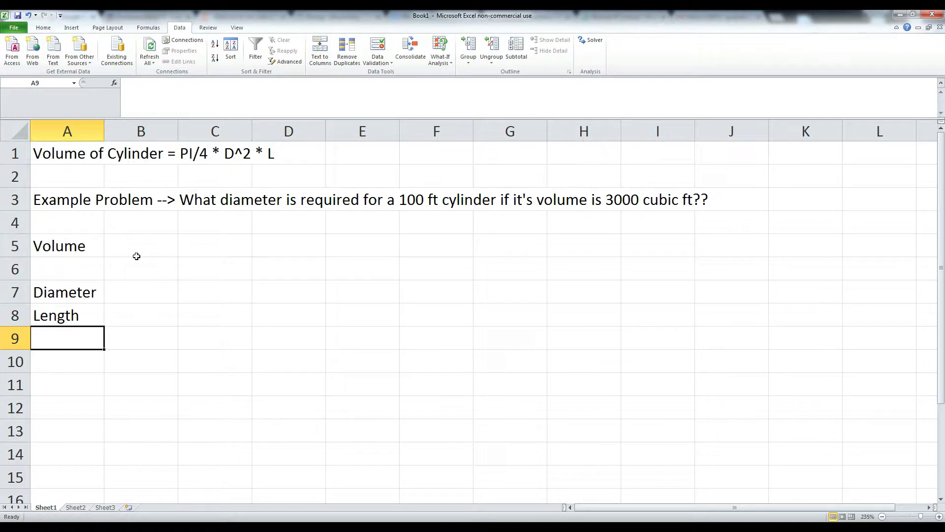
pyautogui.write('PI')
pyautogui.press('Return')
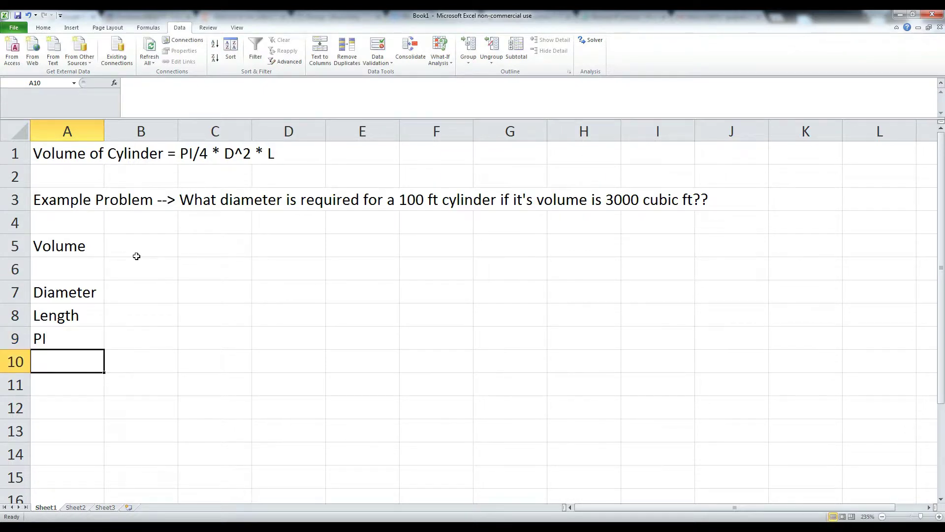
# - Enter the formula =PI() in cell B9, beside the PI label
pyautogui.click(110, 337)
pyautogui.click(89, 343)
pyautogui.click(167, 342)
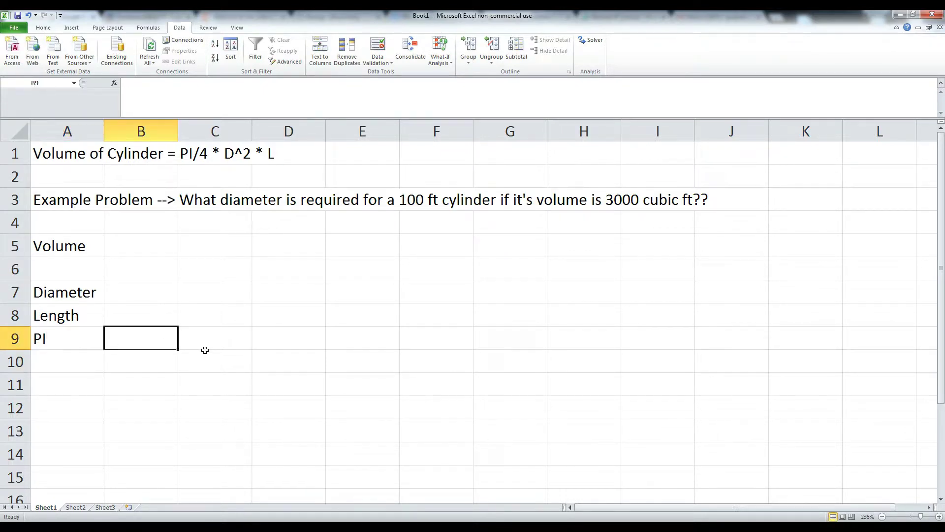
pyautogui.write('=')
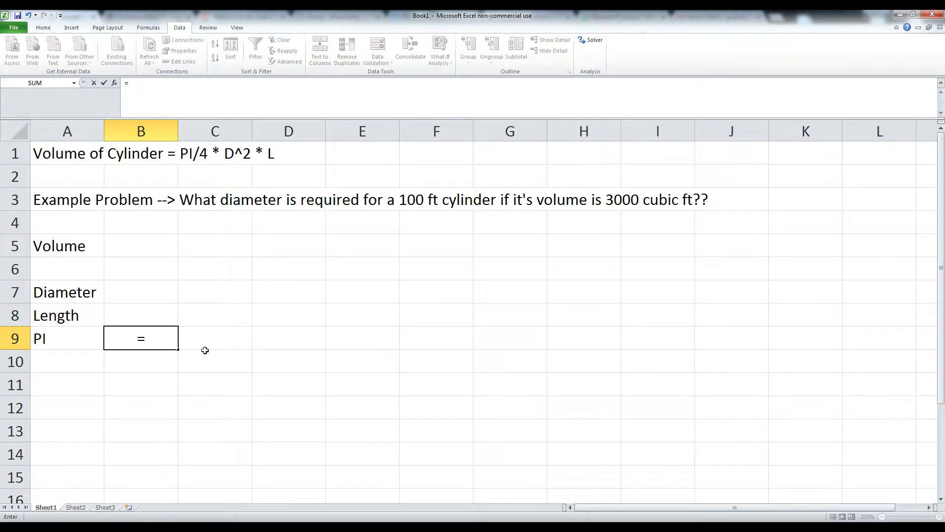
pyautogui.write('PI()')
pyautogui.press('Return')
pyautogui.click(166, 346)
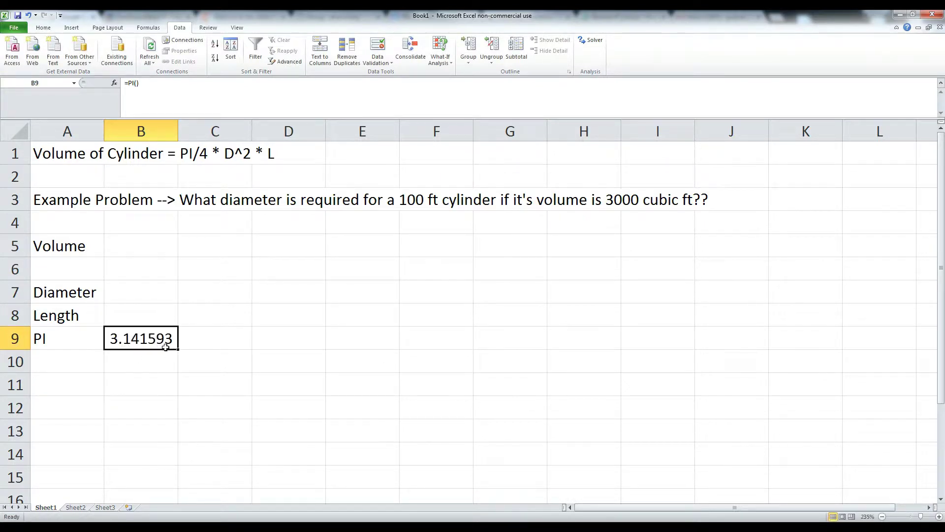
pyautogui.click(231, 347)
pyautogui.click(152, 345)
pyautogui.click(251, 353)
pyautogui.click(139, 337)
# - Set the length in B8 to 100 and enter its unit ft in C8
pyautogui.click(144, 320)
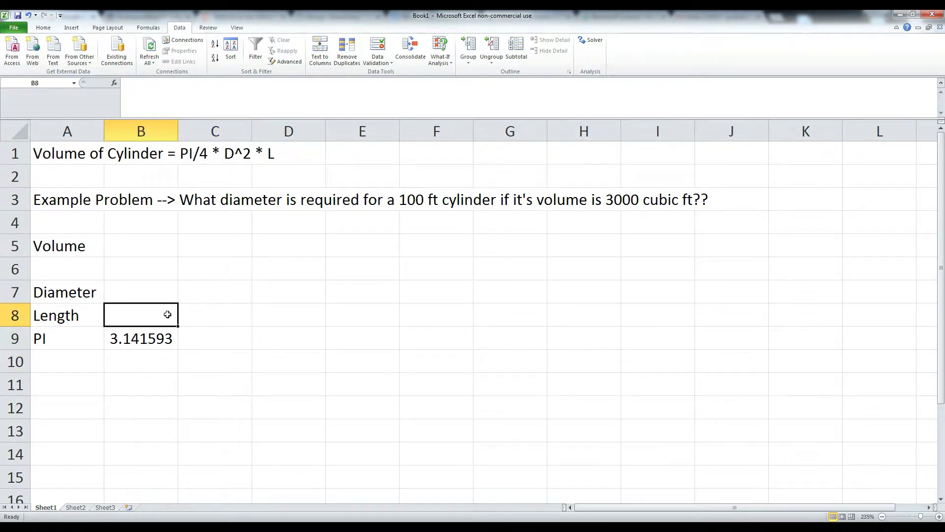
pyautogui.write('100')
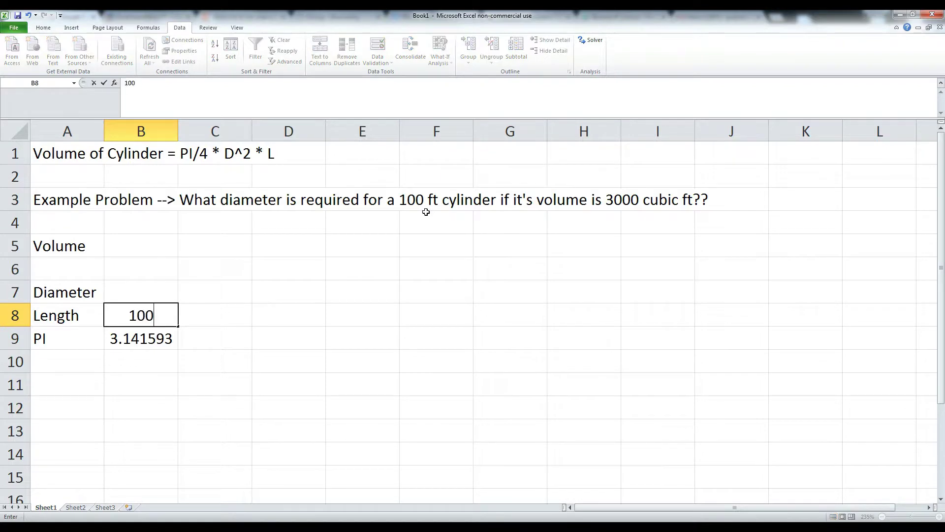
pyautogui.press('Return')
pyautogui.click(222, 316)
pyautogui.write('ft')
pyautogui.press('Tab')
pyautogui.press('Tab')
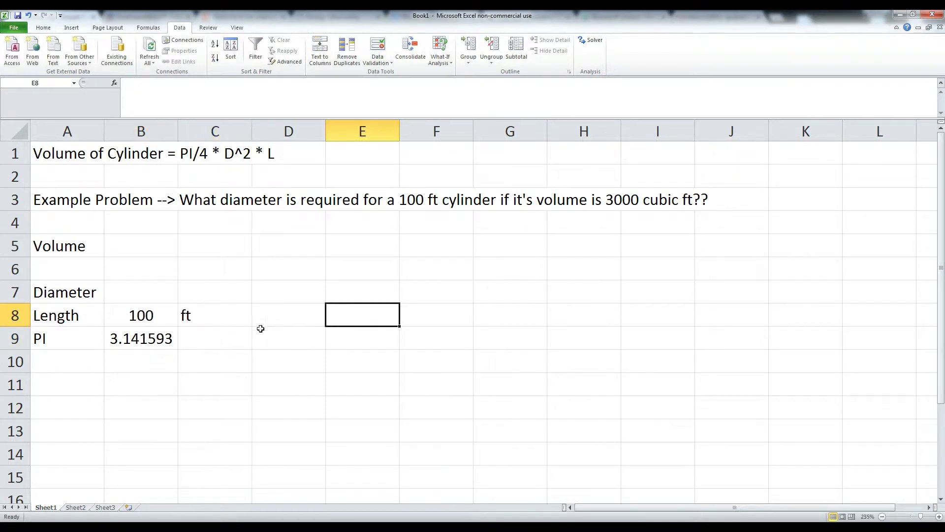
# - Enter the unit ft for the diameter in cell C7
pyautogui.click(213, 289)
pyautogui.write('ft')
pyautogui.press('Tab')
pyautogui.press('Tab')
pyautogui.click(106, 295)
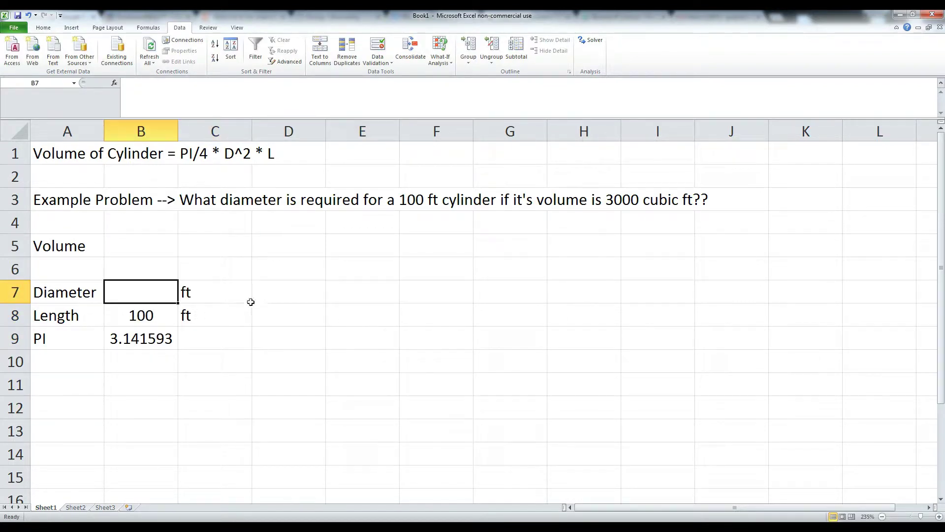
pyautogui.write('??')
pyautogui.click(230, 302)
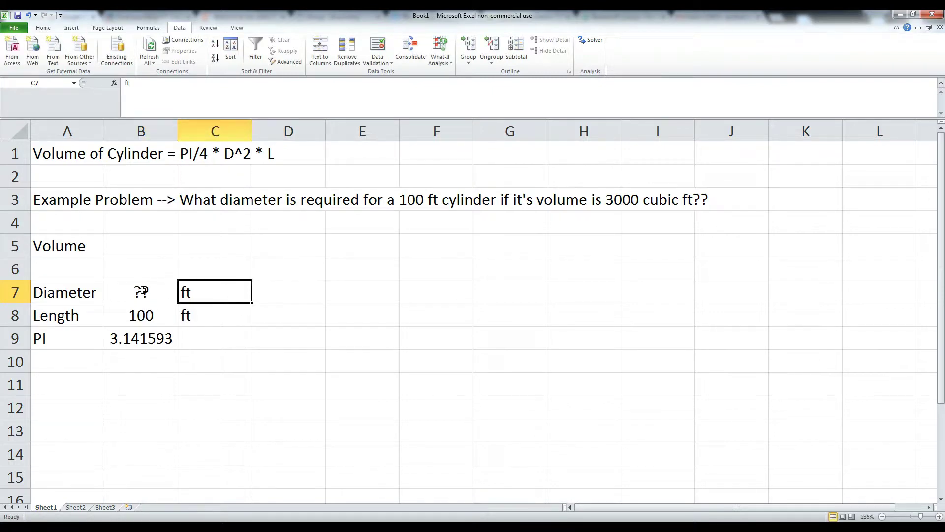
pyautogui.click(141, 291)
pyautogui.press('Delete')
pyautogui.click(277, 319)
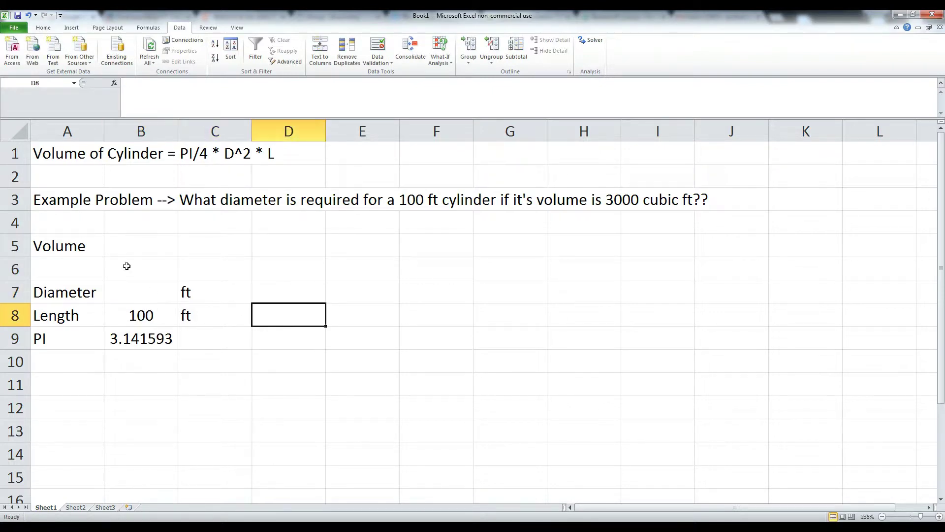
# - Enter the cylinder volume formula =(B9/4)*(B7^2)*B8 in cell B5, referencing the PI, diameter and length cells
pyautogui.click(135, 249)
pyautogui.write('=')
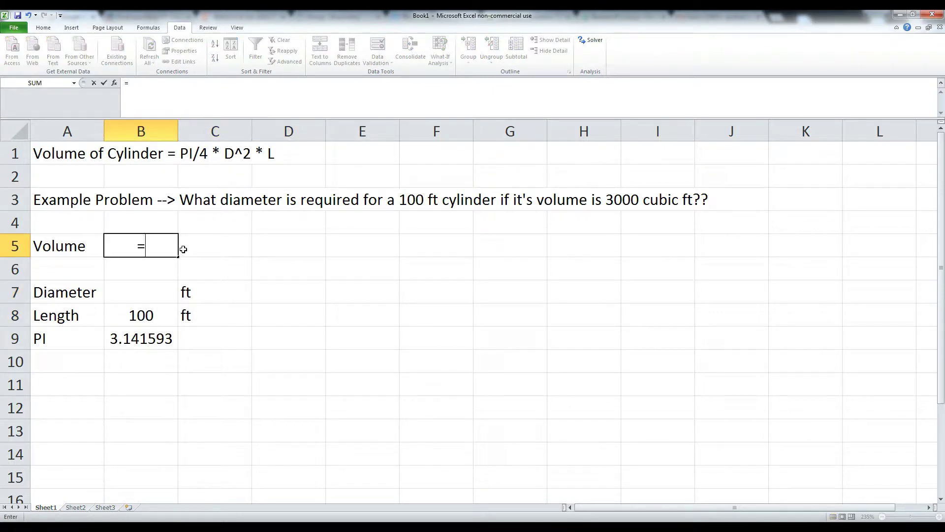
pyautogui.write('(')
pyautogui.click(131, 343)
pyautogui.write('/4')
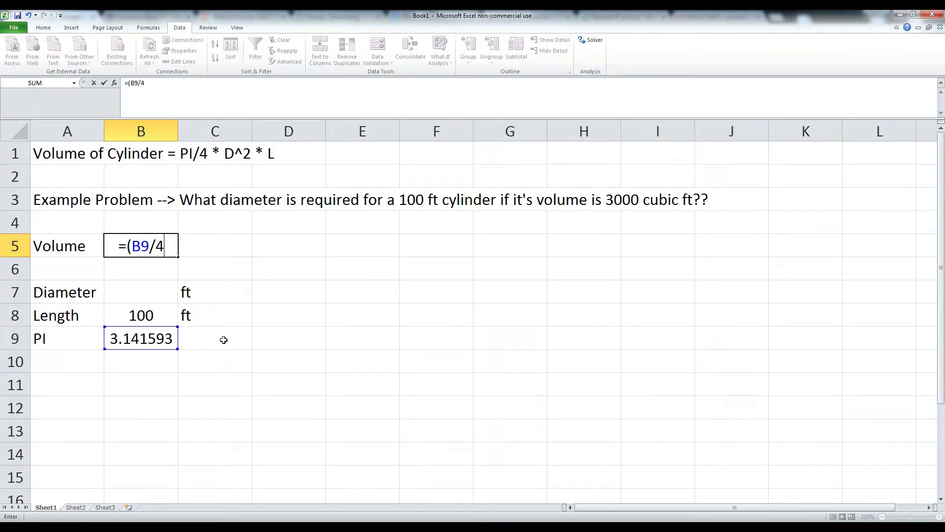
pyautogui.write(')*(')
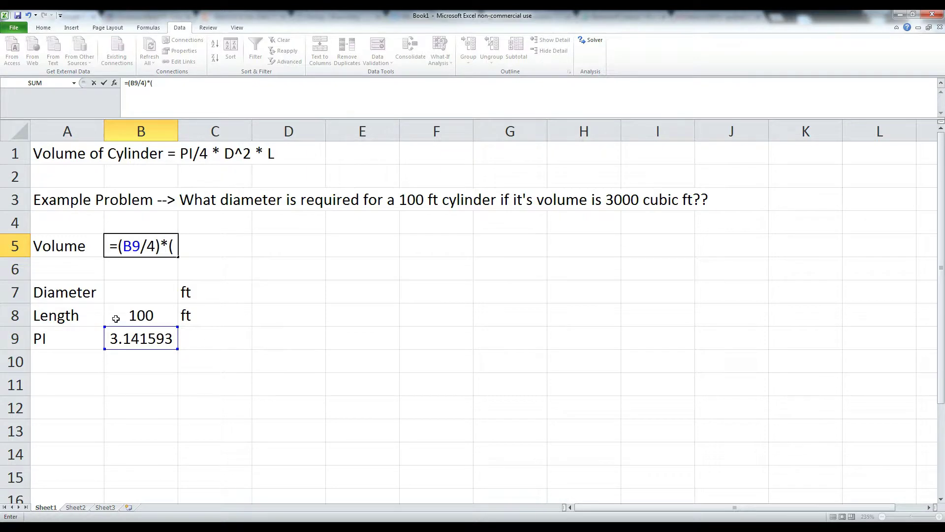
pyautogui.click(152, 293)
pyautogui.write('^2)*')
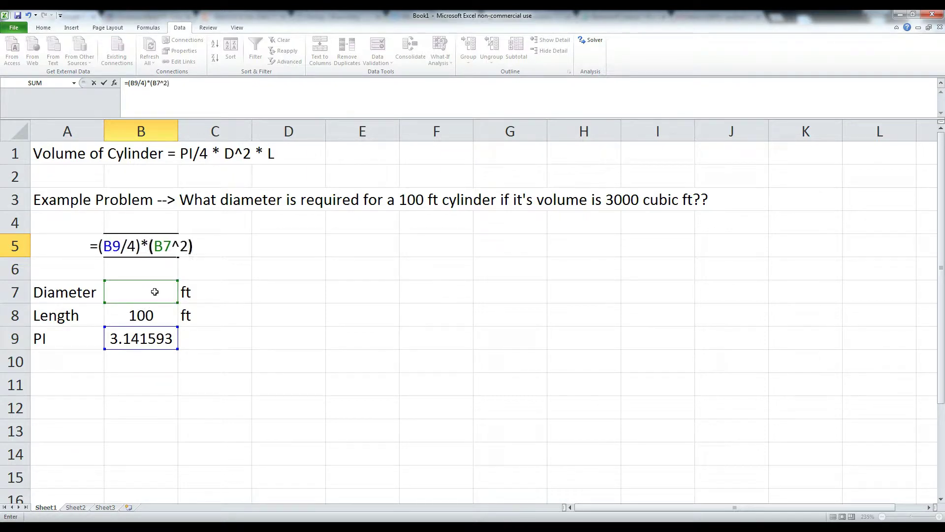
pyautogui.click(143, 314)
pyautogui.press('Return')
pyautogui.click(201, 250)
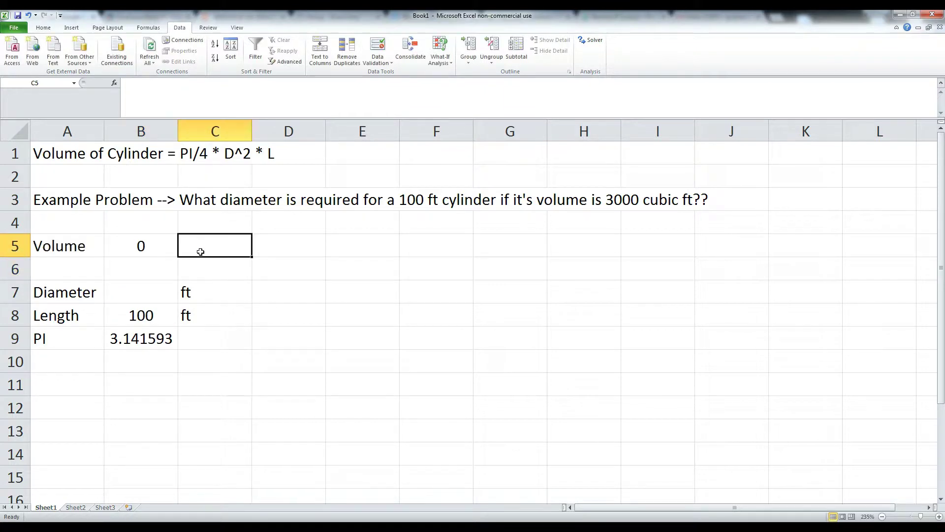
# - Enter the volume unit cubic ft in C5 and set the diameter in B7 to 1
pyautogui.write('cubic ft')
pyautogui.press('Return')
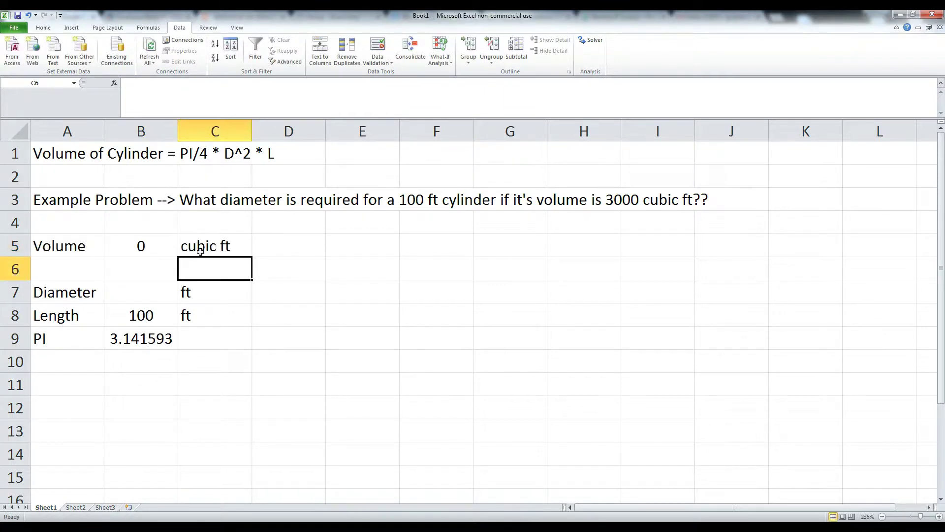
pyautogui.click(150, 286)
pyautogui.write('1')
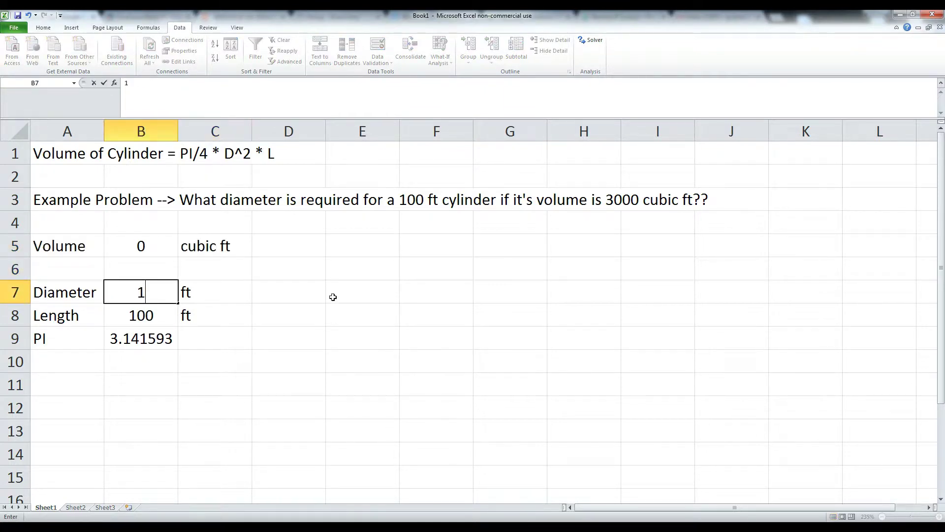
pyautogui.press('Return')
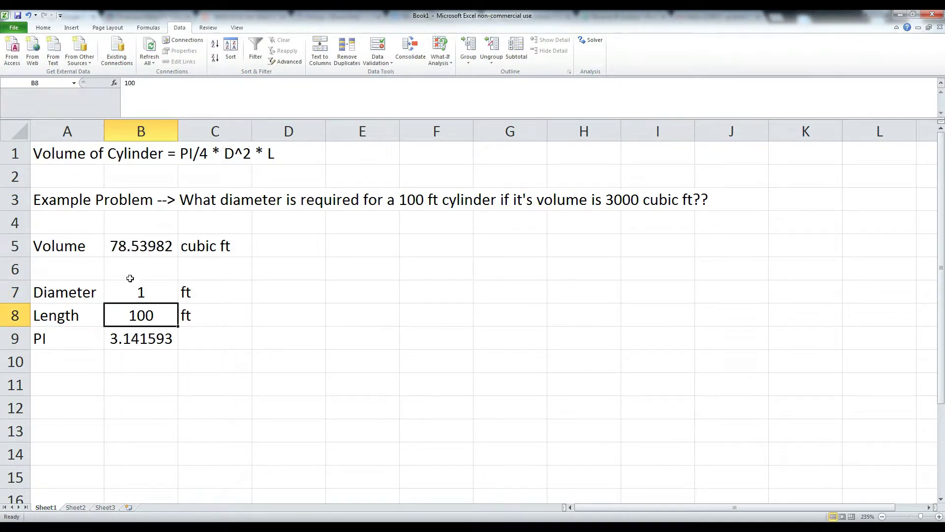
# - Reduce the calculated volume in B5 to two displayed decimal places
pyautogui.click(150, 249)
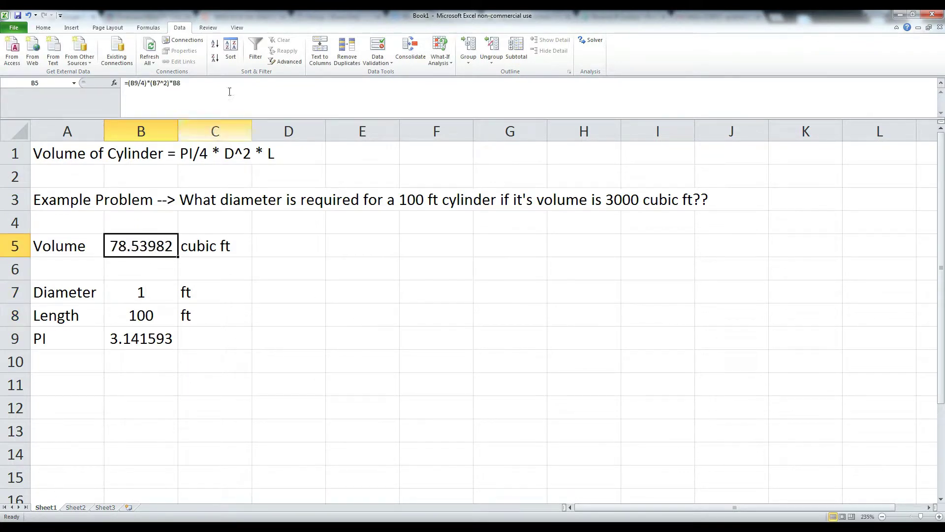
pyautogui.click(43, 27)
pyautogui.click(367, 60)
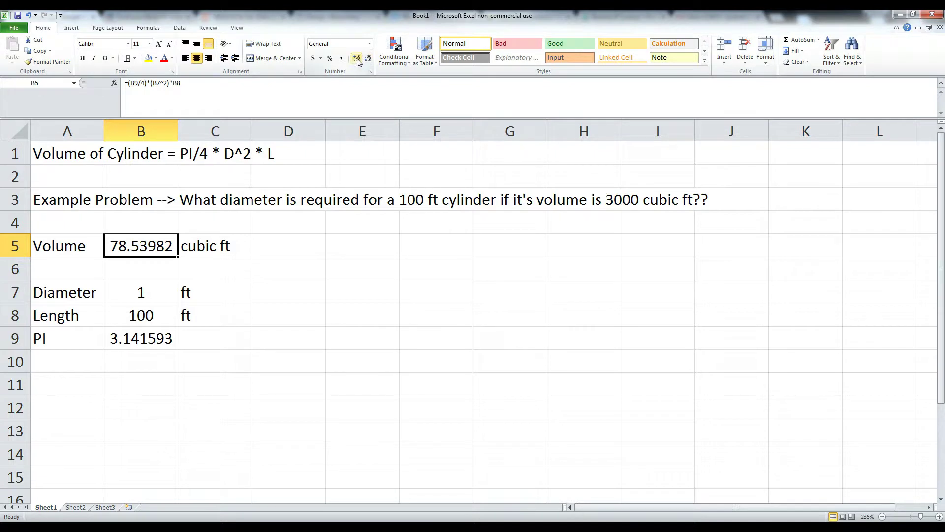
pyautogui.click(367, 59)
pyautogui.click(367, 59)
pyautogui.click(366, 59)
pyautogui.click(367, 59)
pyautogui.click(367, 60)
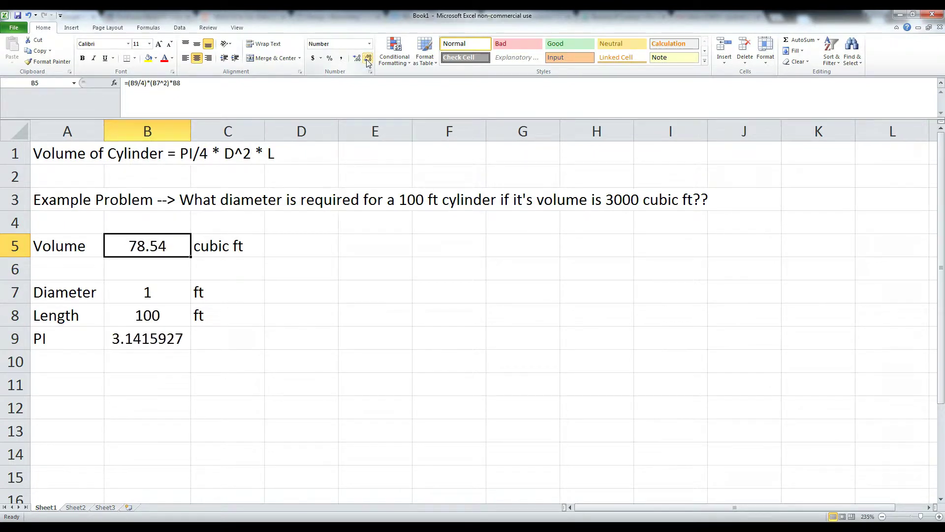
pyautogui.click(348, 287)
# - Try diameters of 2, 3 and 5 ft in B7 to approach the 3000 cubic ft volume by trial and error
pyautogui.click(143, 282)
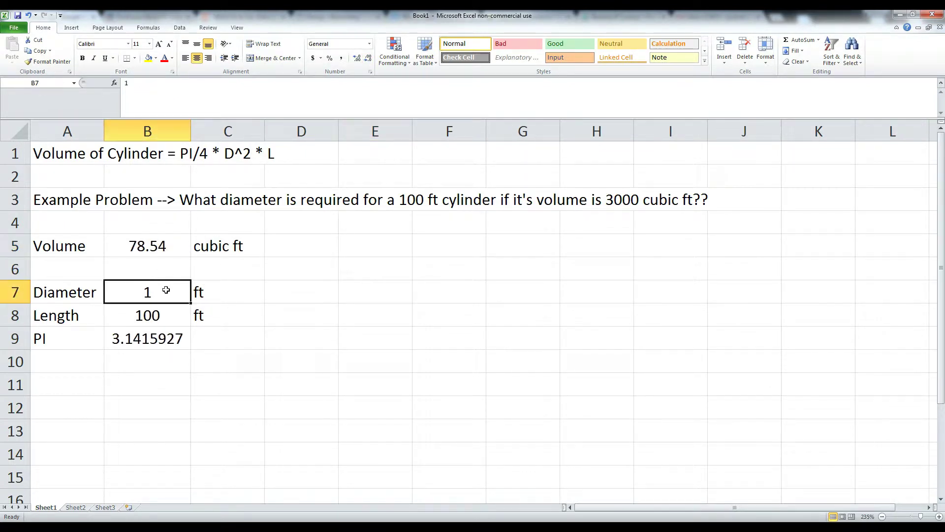
pyautogui.write('2')
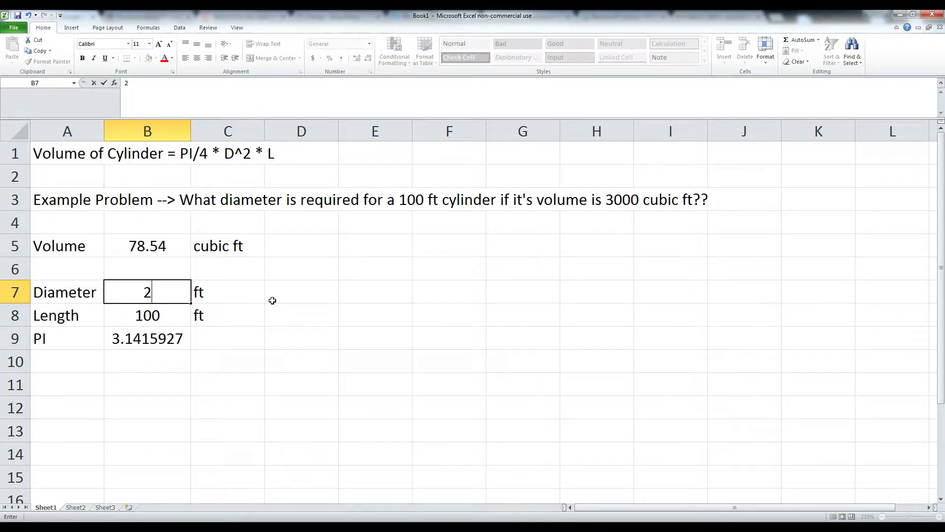
pyautogui.press('Return')
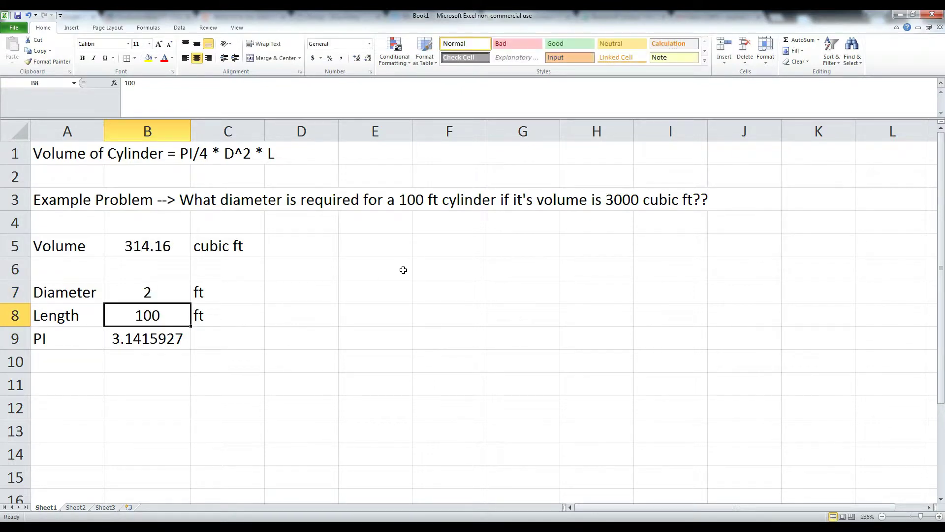
pyautogui.click(151, 284)
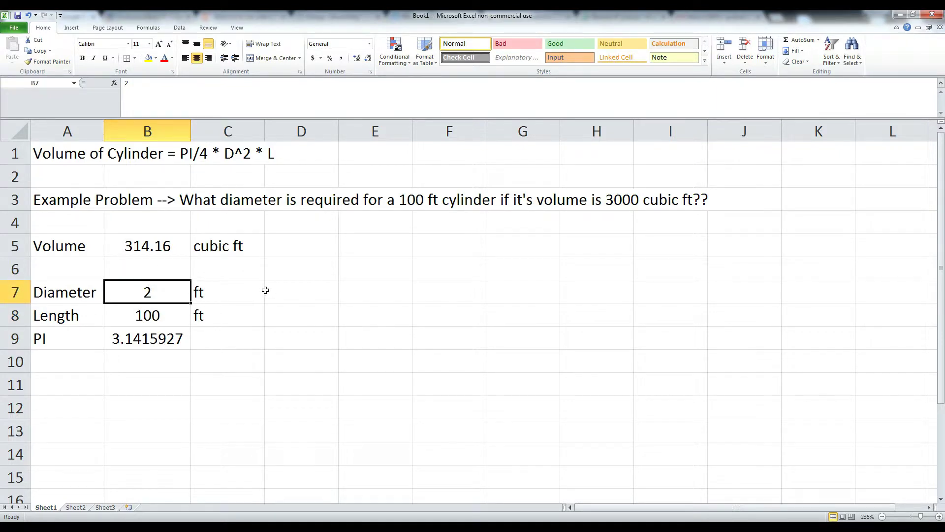
pyautogui.write('3')
pyautogui.press('Return')
pyautogui.click(165, 292)
pyautogui.write('5')
pyautogui.press('Return')
# - Try diameters of 6 and 7 ft in B7, switching between them to bracket the 3000 cubic ft target
pyautogui.click(166, 292)
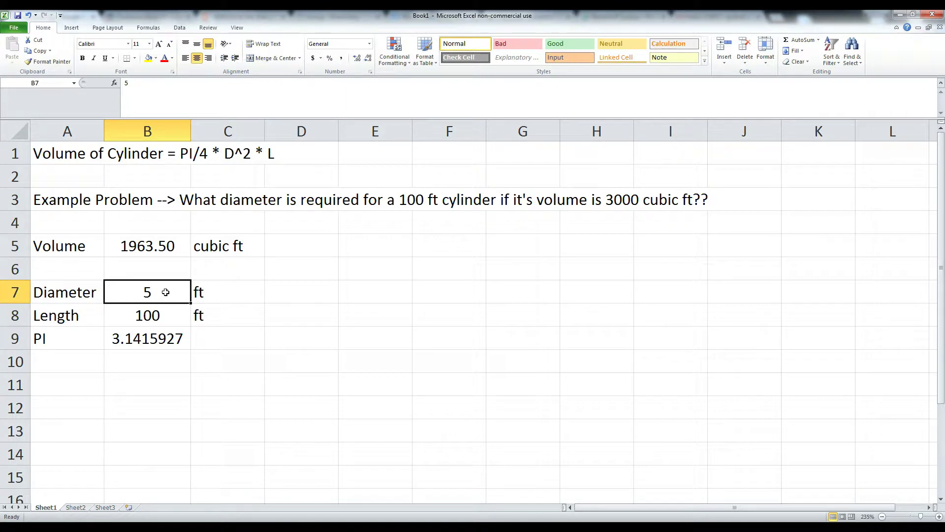
pyautogui.write('6')
pyautogui.press('Return')
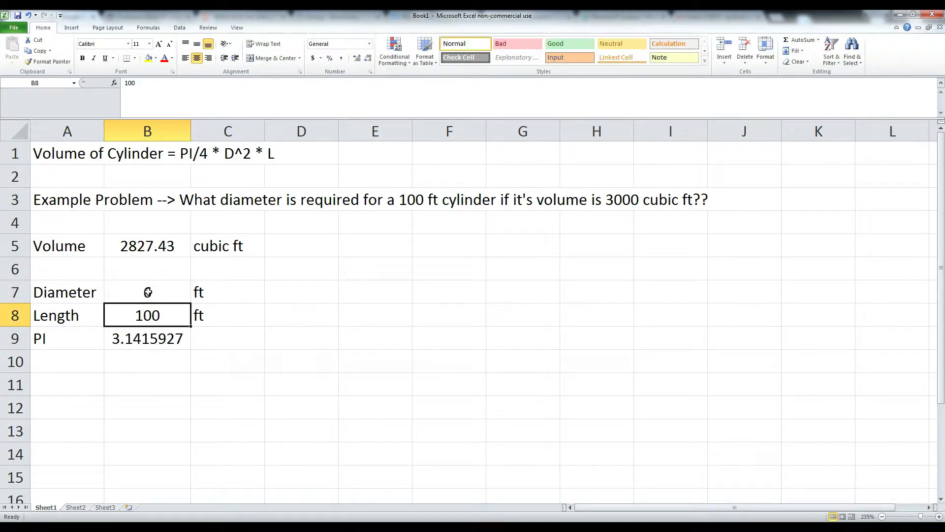
pyautogui.click(148, 292)
pyautogui.write('7')
pyautogui.press('Return')
pyautogui.click(163, 299)
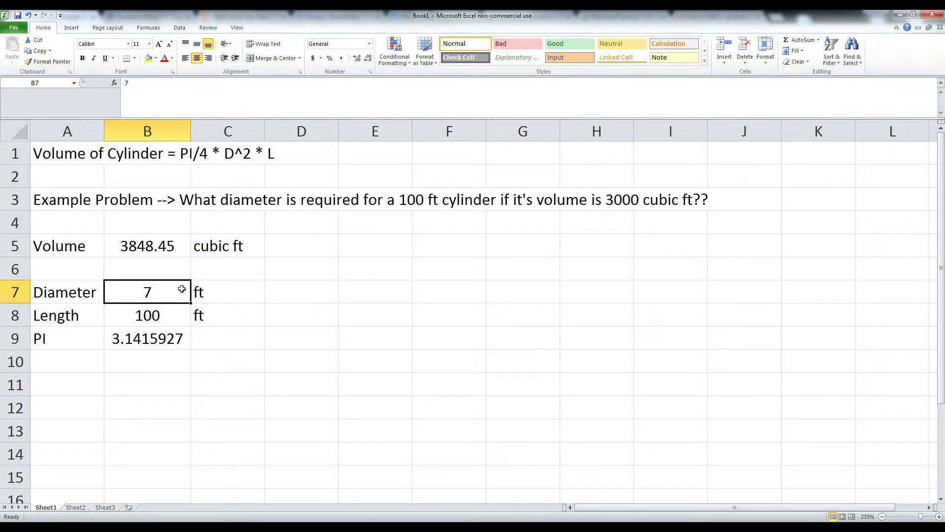
pyautogui.write('6')
pyautogui.press('Return')
pyautogui.click(182, 289)
pyautogui.write('7')
pyautogui.press('Return')
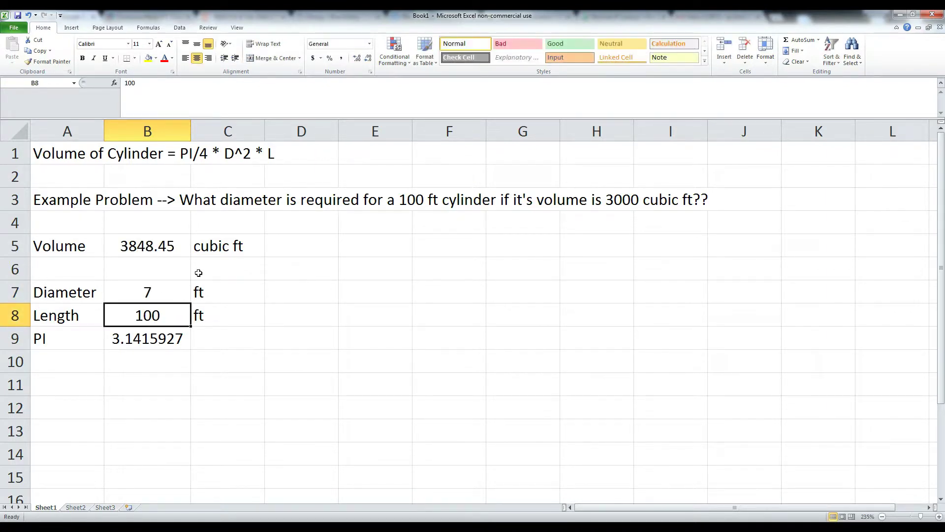
# - Try an intermediate diameter of 6.5 ft in B7
pyautogui.click(160, 292)
pyautogui.write('6.65')
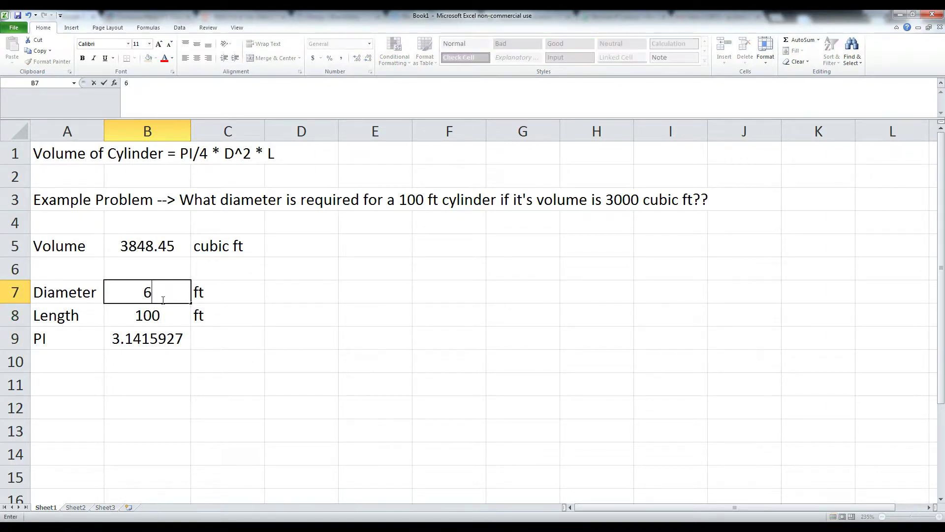
pyautogui.press('BackSpace')
pyautogui.press('BackSpace')
pyautogui.write('5')
pyautogui.press('Return')
pyautogui.click(162, 299)
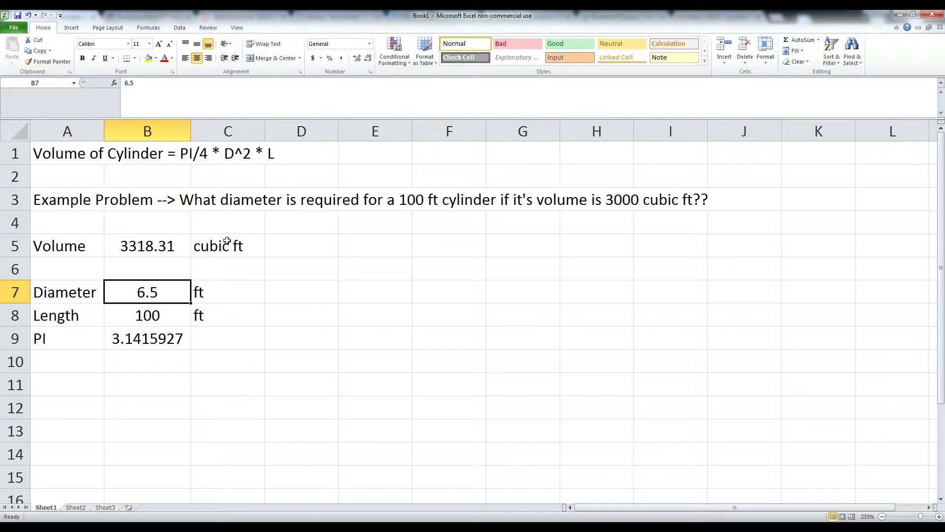
# - Run Goal Seek to bring the volume in B5 to 3000 by changing the diameter in B7, and keep the solution
pyautogui.click(182, 29)
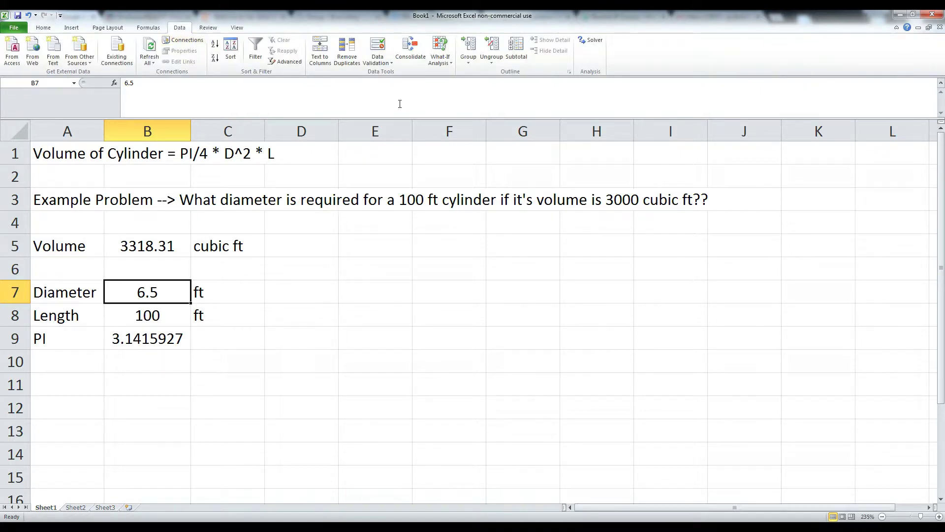
pyautogui.click(446, 67)
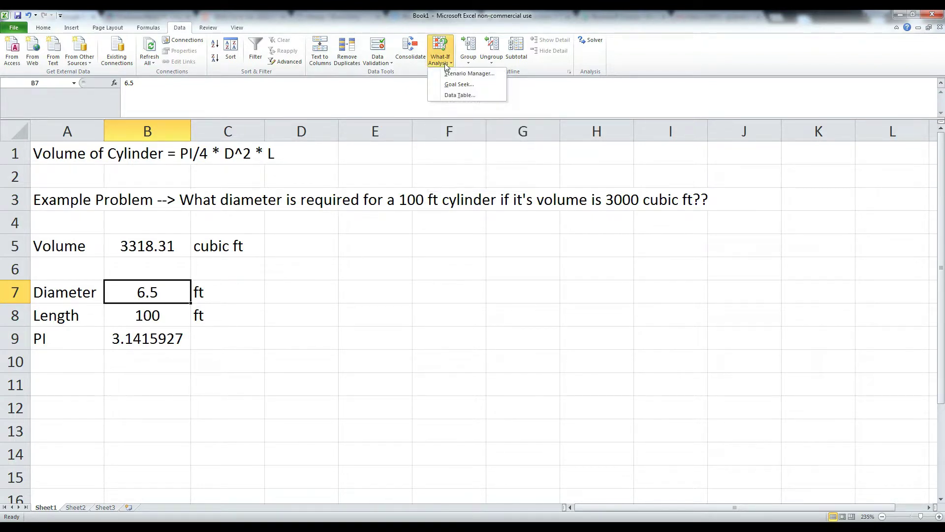
pyautogui.click(459, 85)
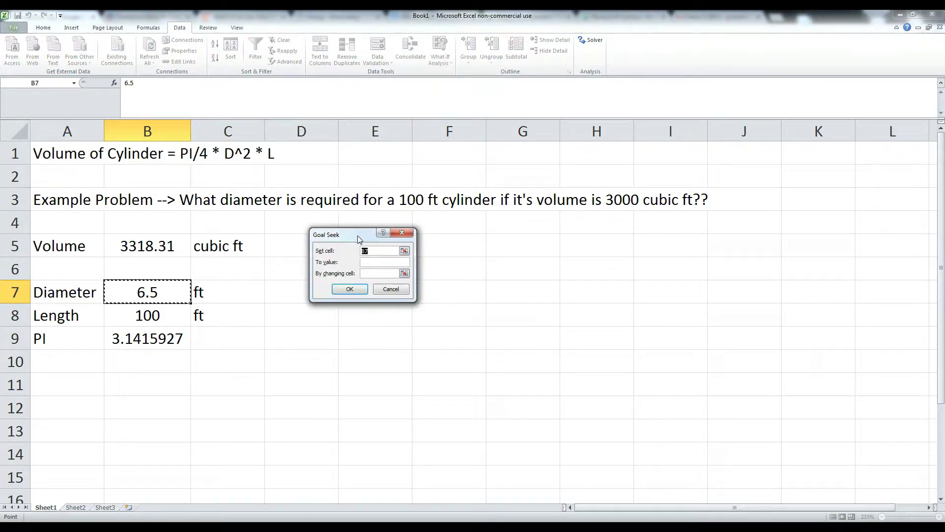
pyautogui.moveTo(357, 236); pyautogui.dragTo(372, 250)
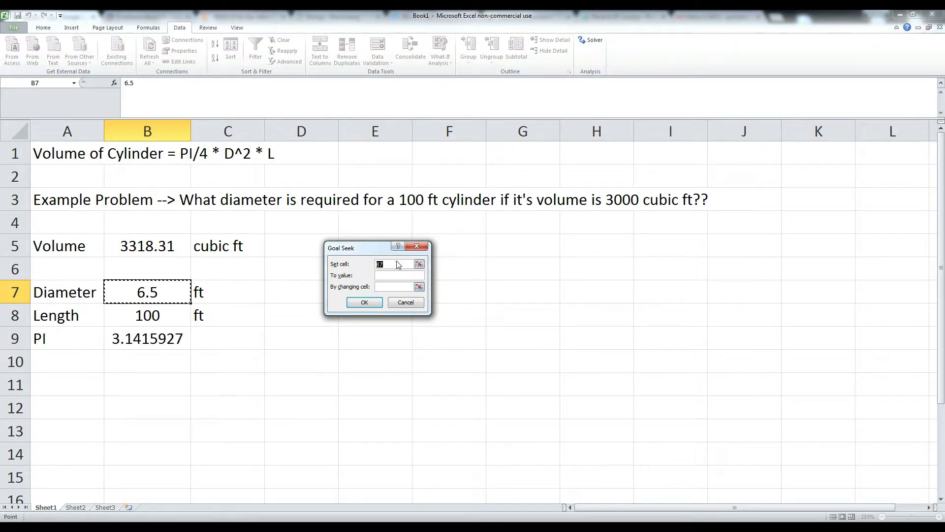
pyautogui.click(152, 248)
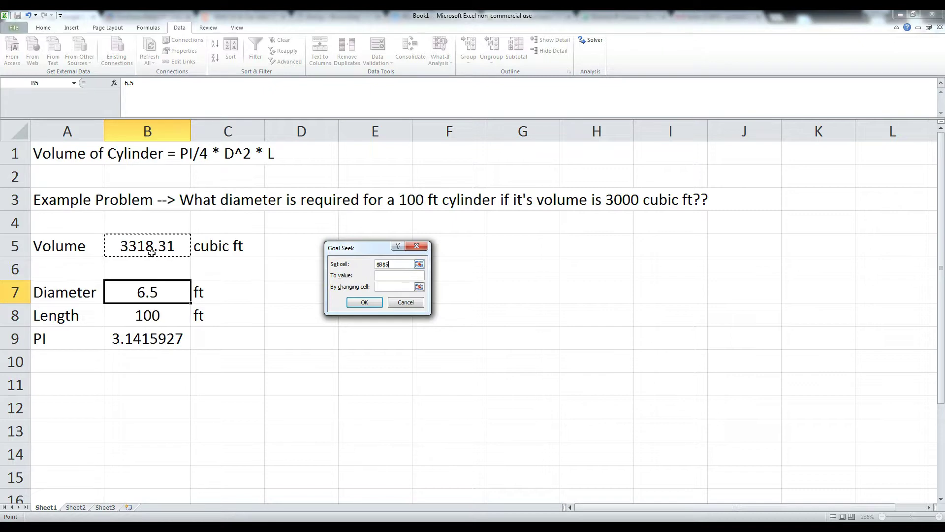
pyautogui.click(400, 274)
pyautogui.click(152, 293)
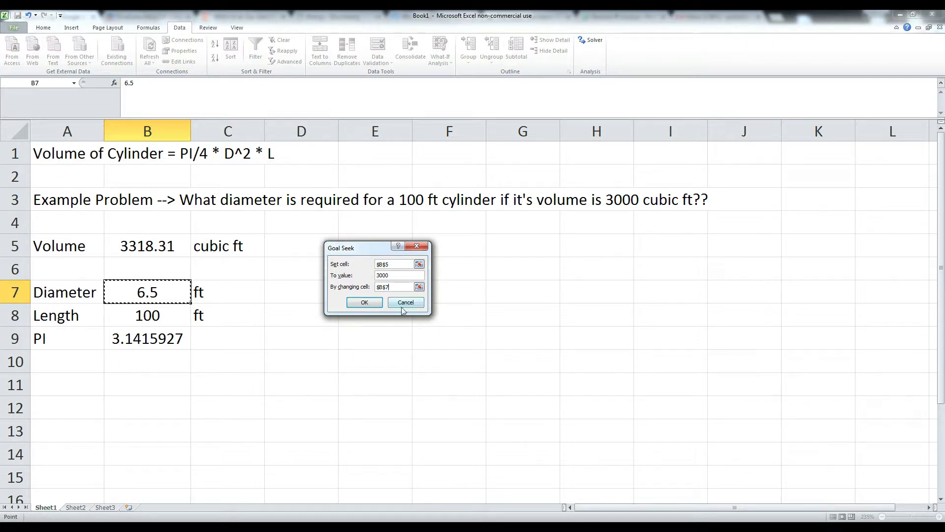
pyautogui.click(364, 302)
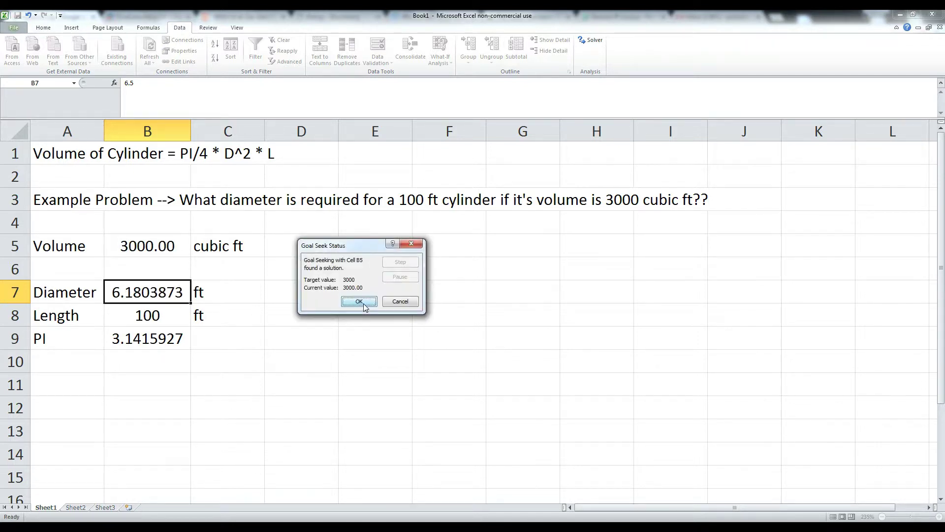
pyautogui.click(359, 301)
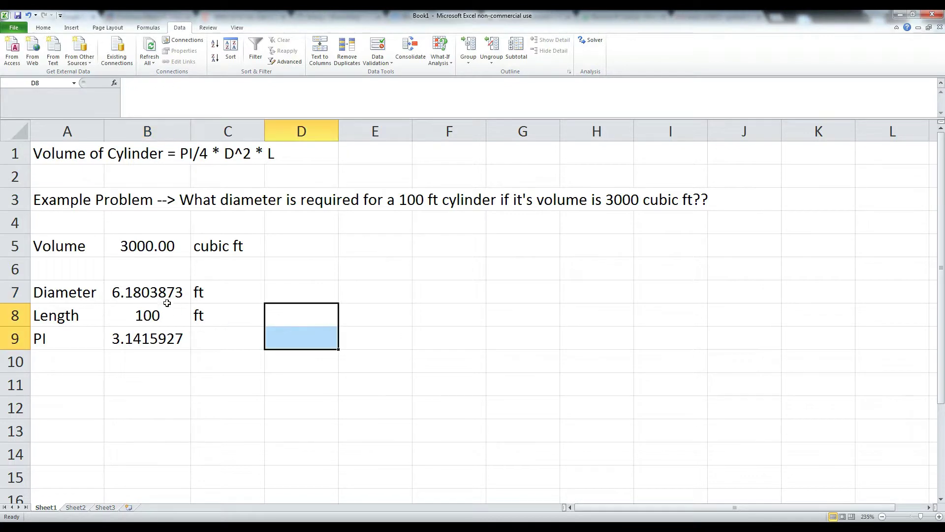
pyautogui.click(345, 313)
pyautogui.click(154, 294)
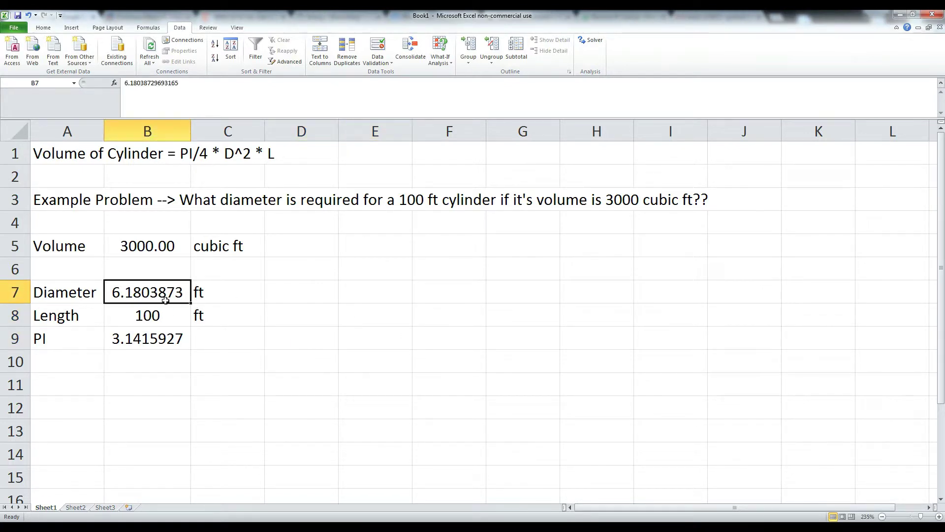
pyautogui.click(158, 253)
pyautogui.click(379, 306)
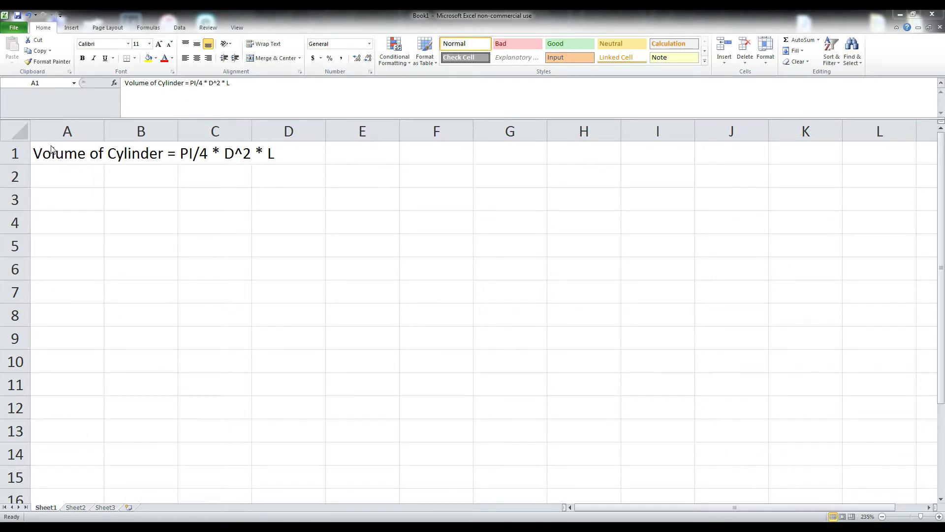
pyautogui.click(52, 147)
pyautogui.click(285, 146)
pyautogui.moveTo(86, 150); pyautogui.dragTo(337, 158)
pyautogui.click(224, 217)
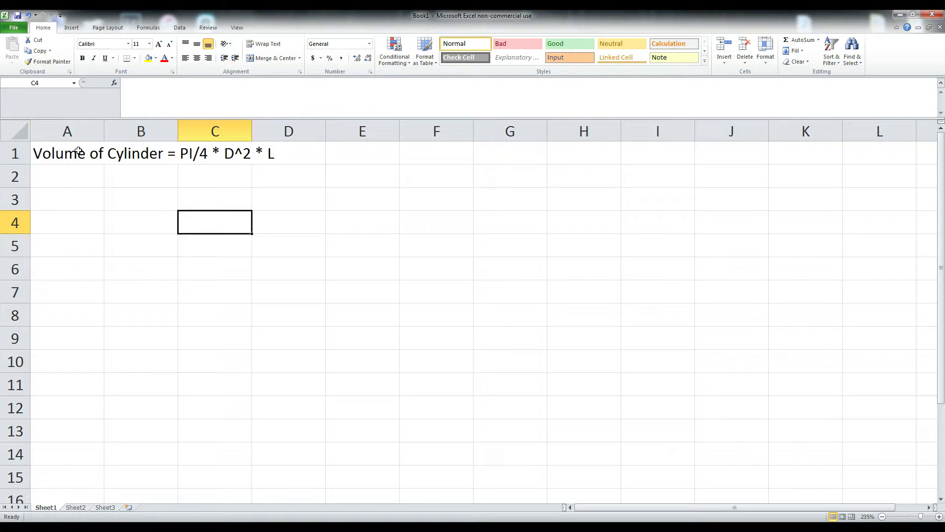
# - Insert an equation box, place it beneath the cylinder volume text in row 1, and widen it across columns A to G
pyautogui.click(71, 27)
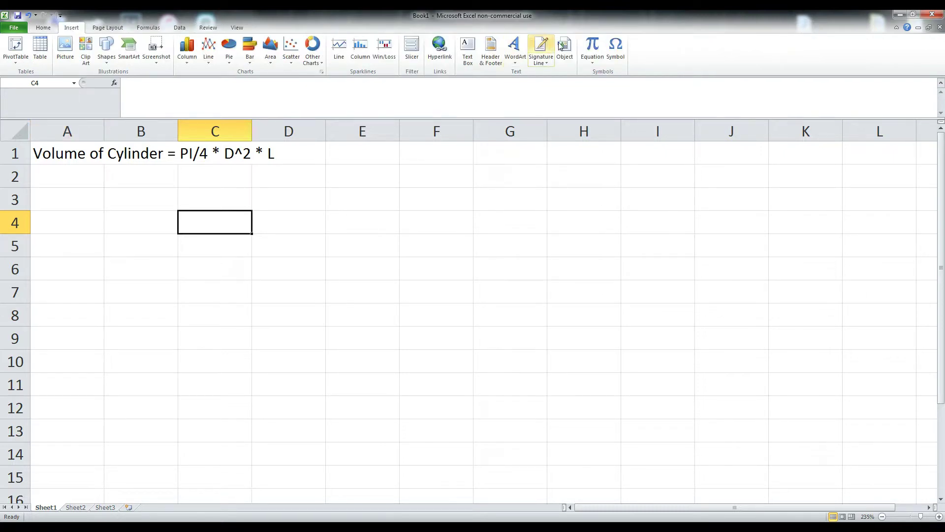
pyautogui.click(592, 45)
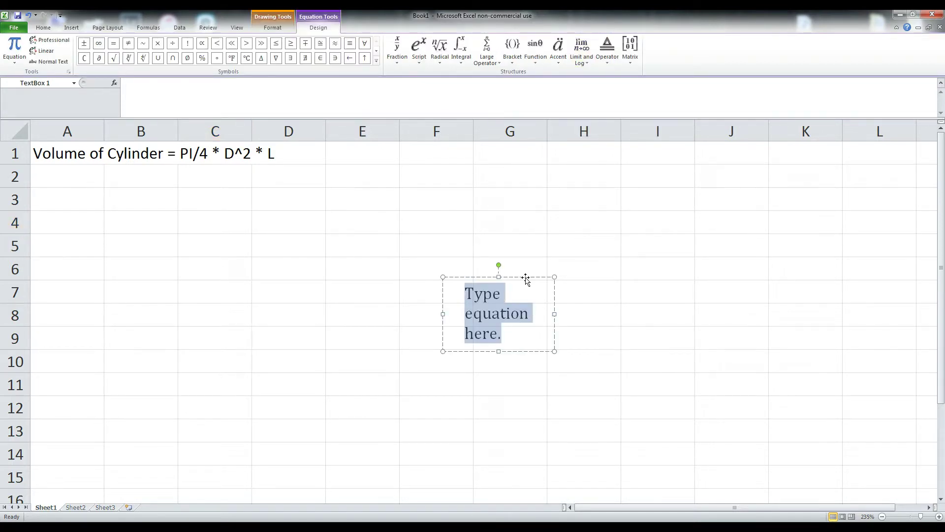
pyautogui.moveTo(526, 280); pyautogui.dragTo(117, 176)
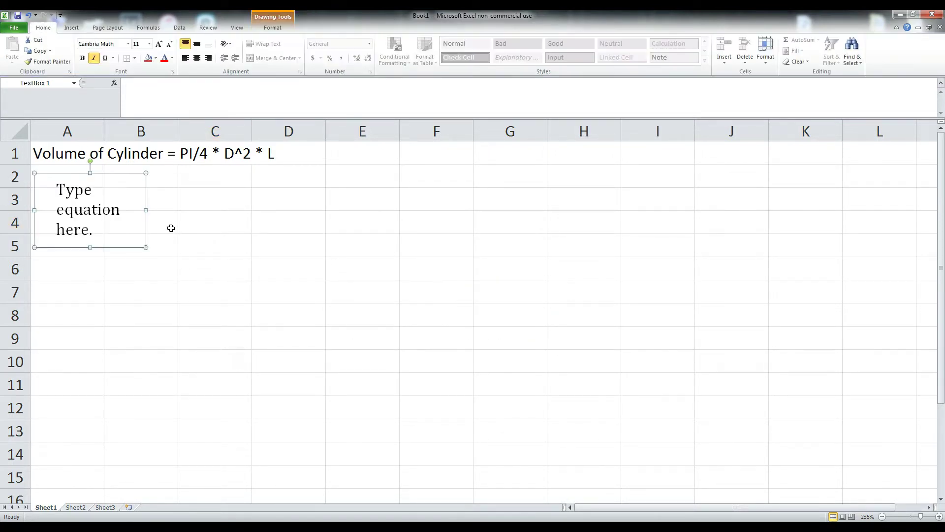
pyautogui.moveTo(146, 210); pyautogui.dragTo(496, 208)
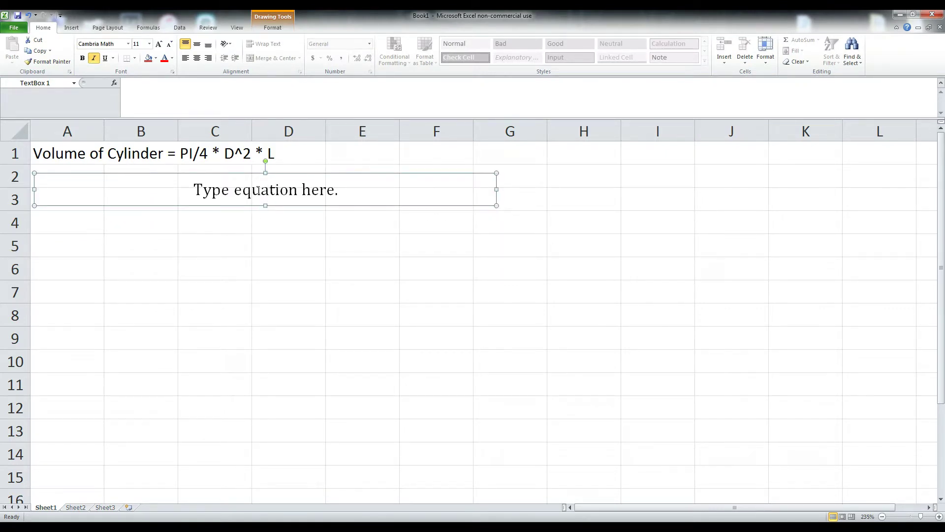
# - Examine the fraction, script, radical and integral structures available for the equation placeholder
pyautogui.click(258, 190)
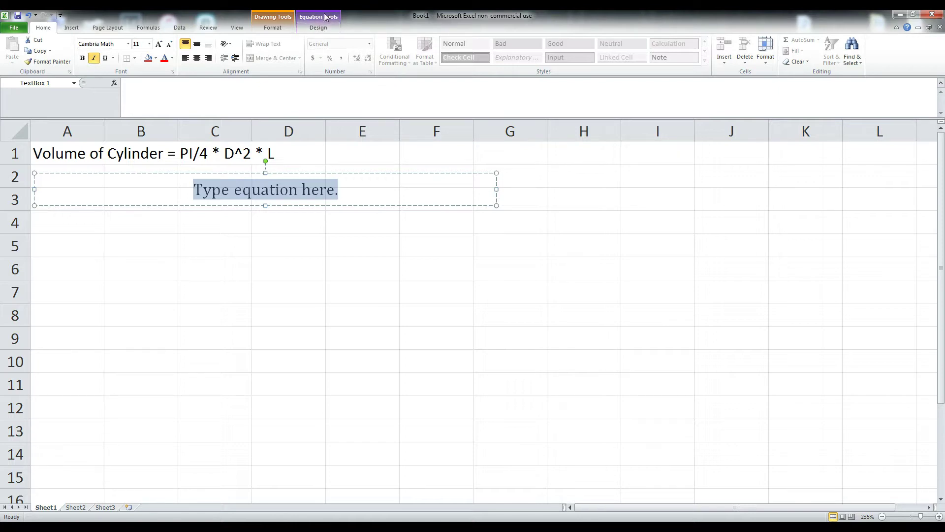
pyautogui.click(368, 188)
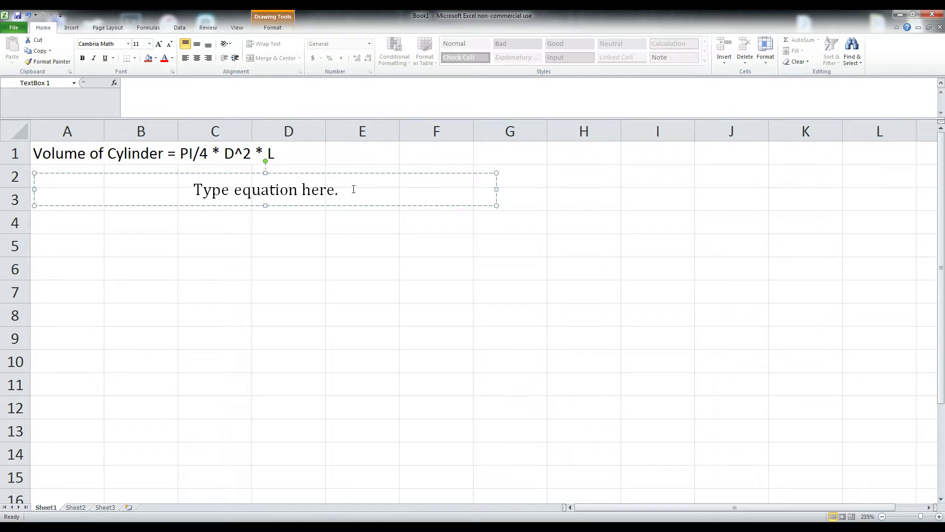
pyautogui.click(272, 187)
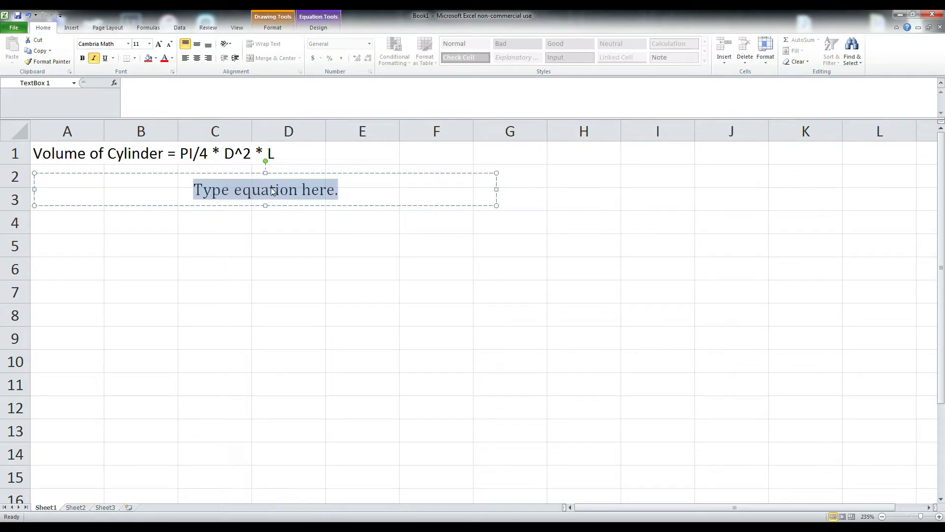
pyautogui.click(323, 30)
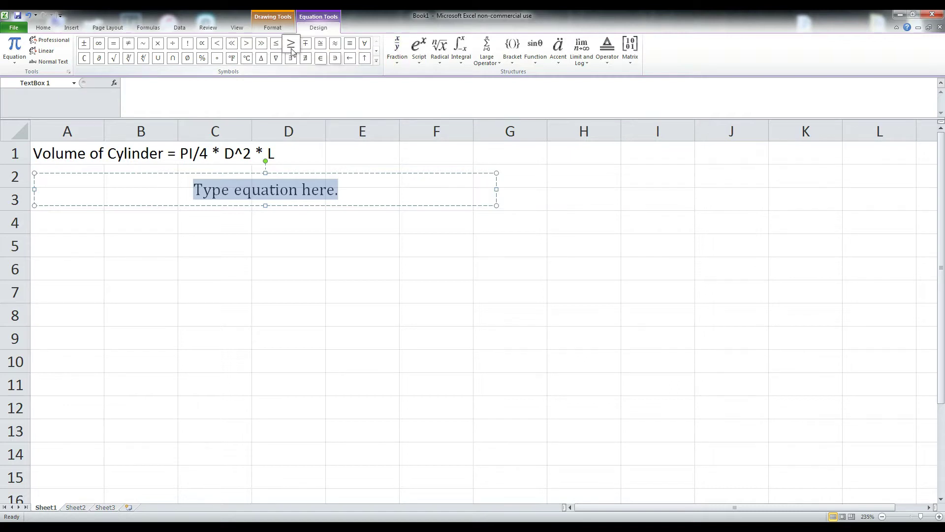
pyautogui.click(398, 59)
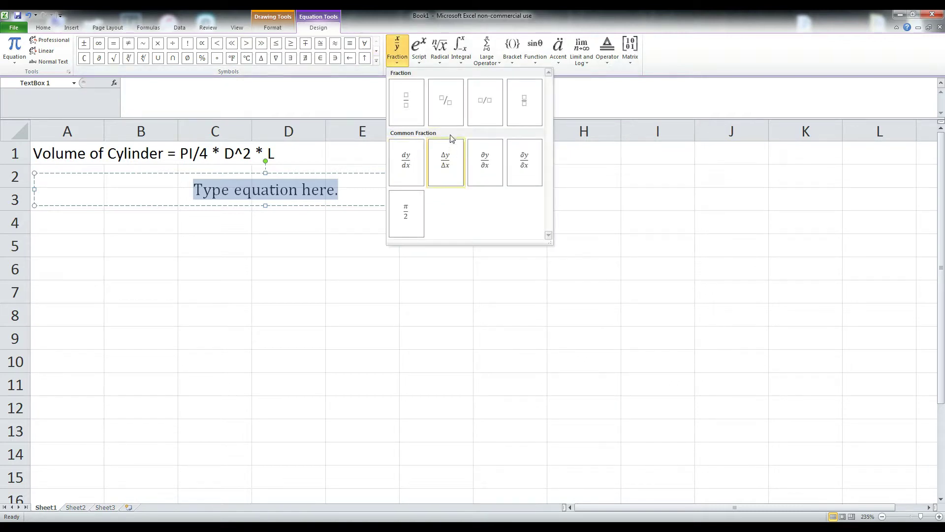
pyautogui.click(419, 57)
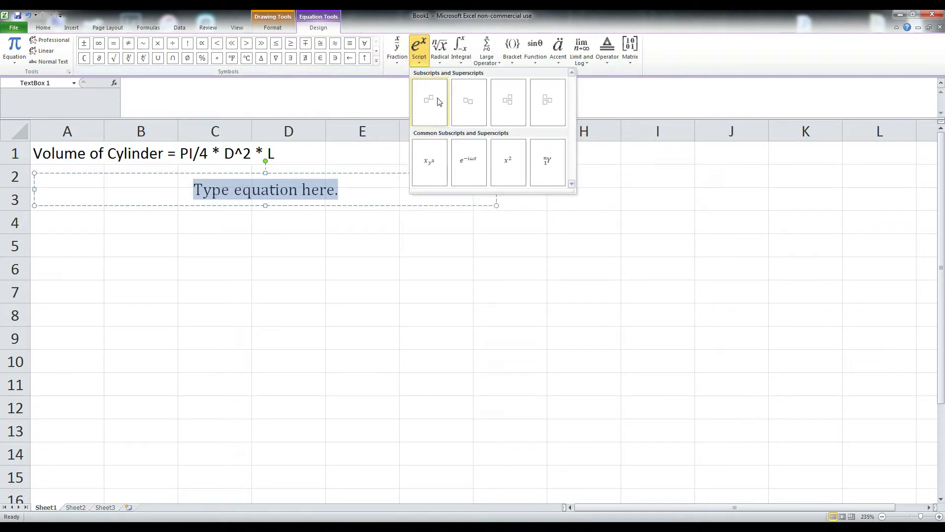
pyautogui.click(448, 60)
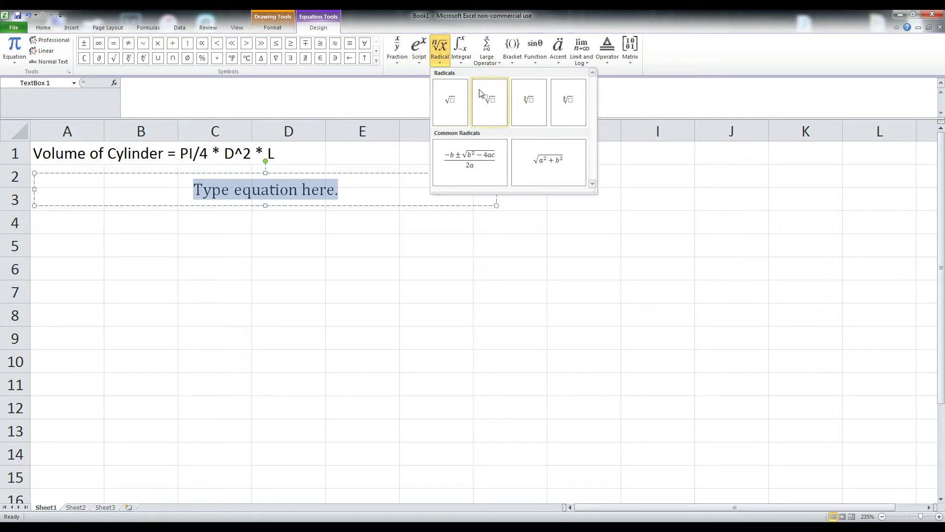
pyautogui.click(462, 58)
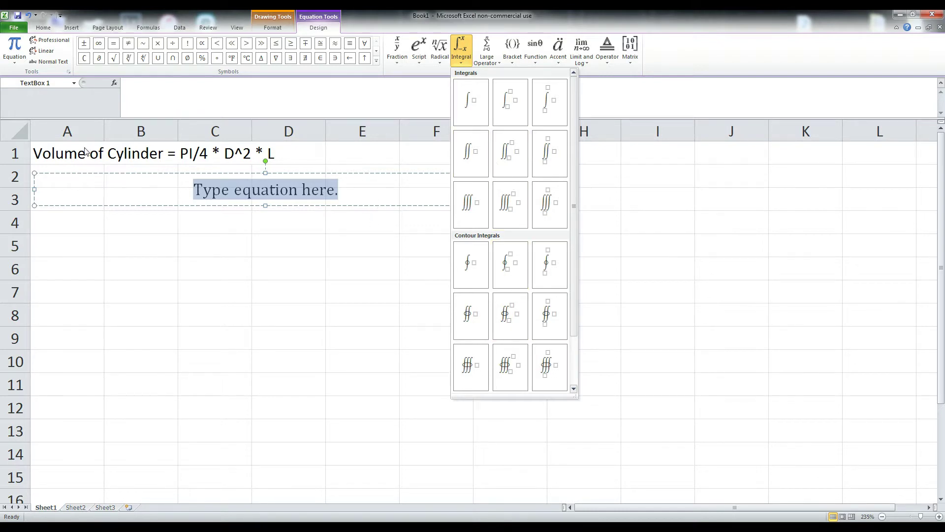
pyautogui.click(351, 196)
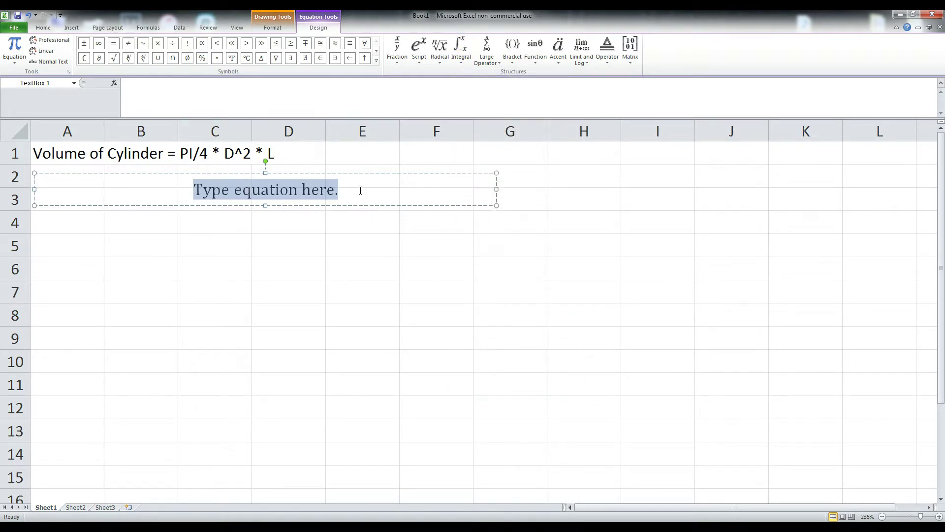
# - Begin the equation with "Volume =" and insert an empty stacked fraction after it
pyautogui.write('Volume =')
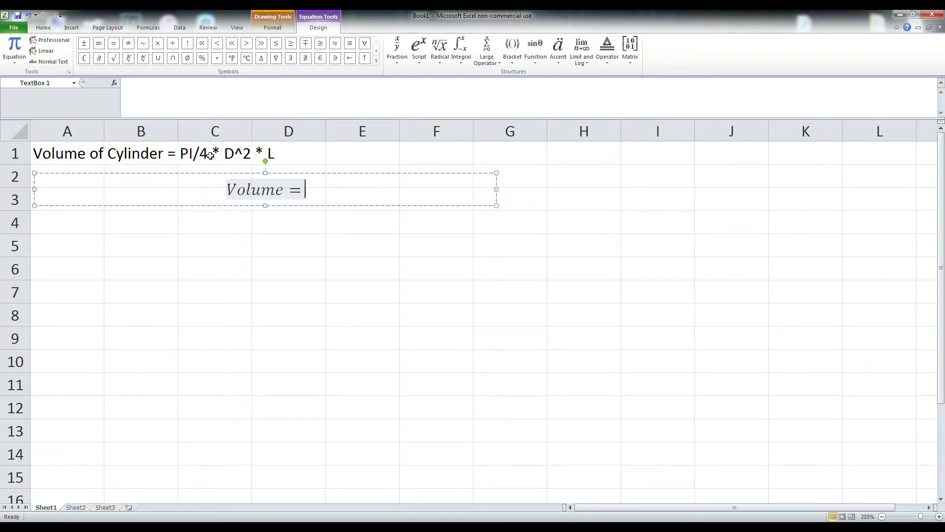
pyautogui.click(397, 49)
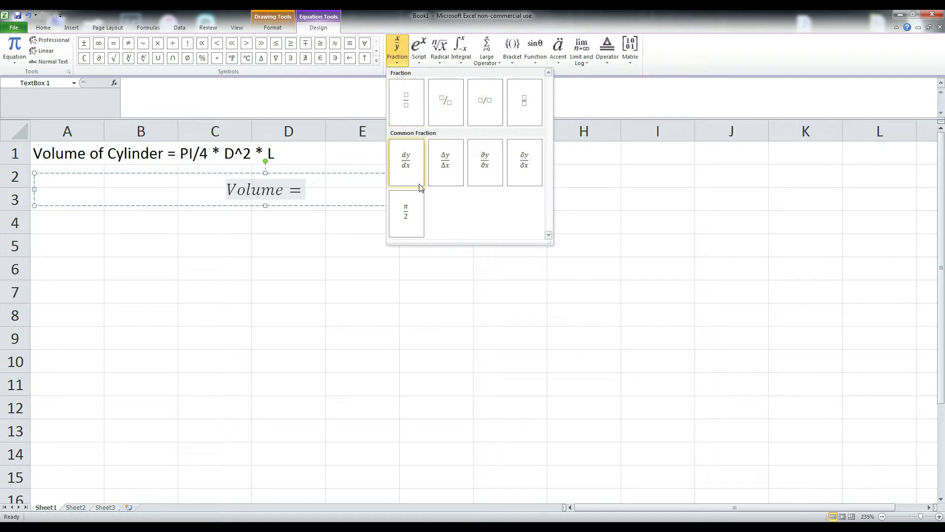
pyautogui.click(407, 110)
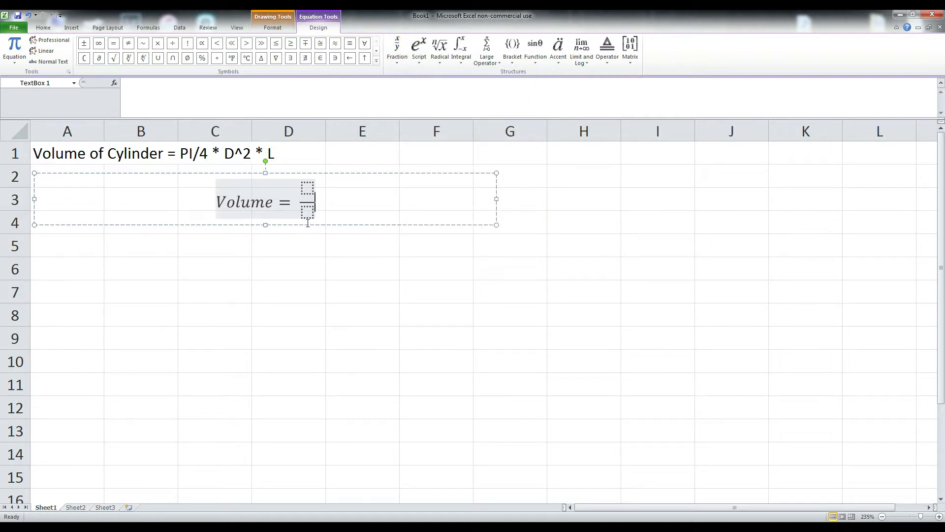
pyautogui.click(310, 192)
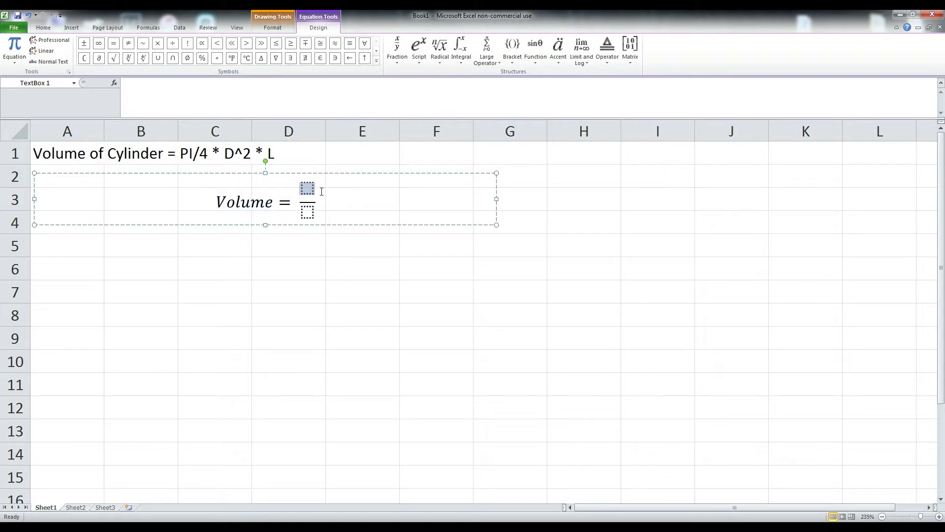
pyautogui.write('asdasdasd')
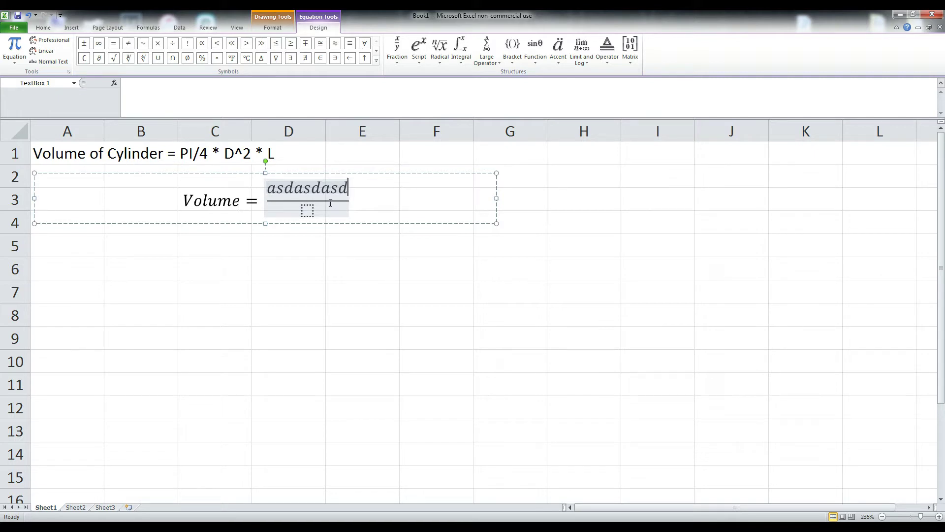
pyautogui.press('BackSpace')
pyautogui.press('BackSpace')
pyautogui.press('BackSpace')
pyautogui.press('BackSpace')
pyautogui.press('BackSpace')
pyautogui.press('BackSpace')
pyautogui.press('BackSpace')
pyautogui.press('BackSpace')
pyautogui.press('BackSpace')
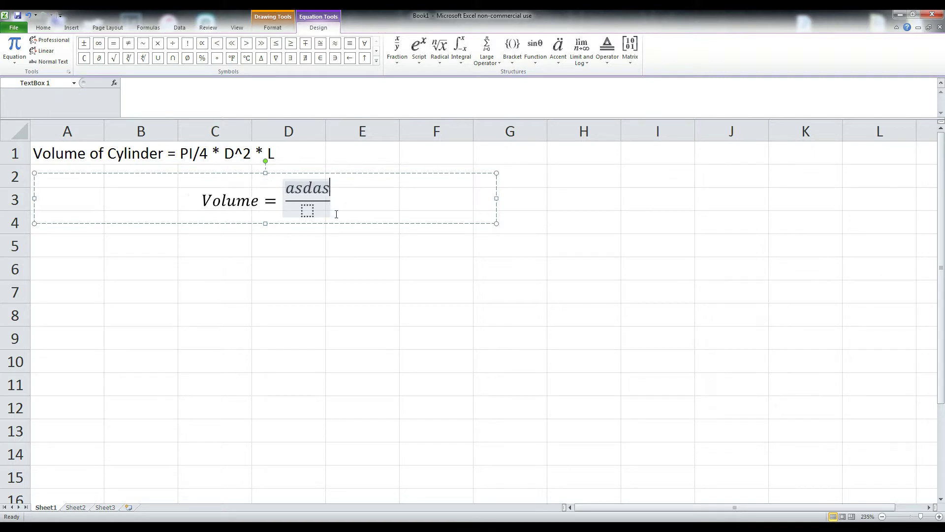
pyautogui.click(307, 213)
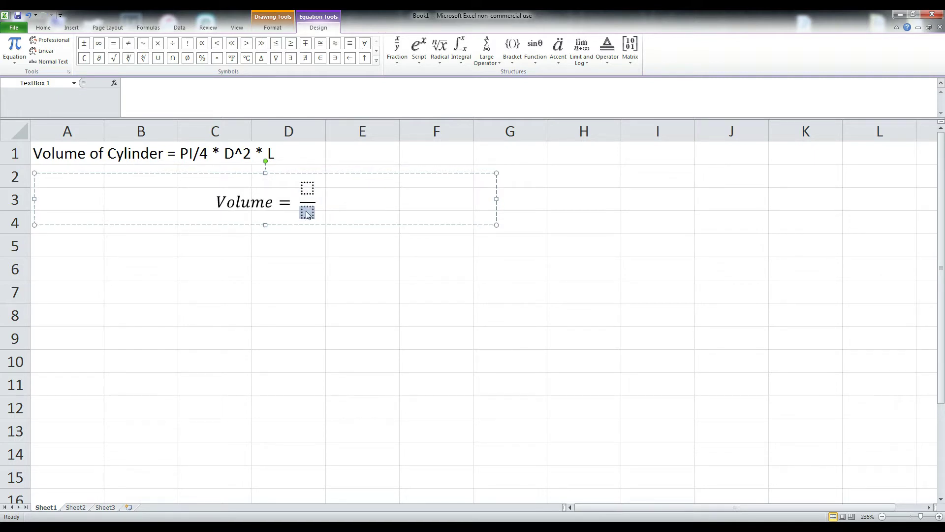
pyautogui.click(308, 191)
pyautogui.click(308, 211)
# - Fill the stacked fraction with the π symbol as numerator and 4 as denominator
pyautogui.click(307, 188)
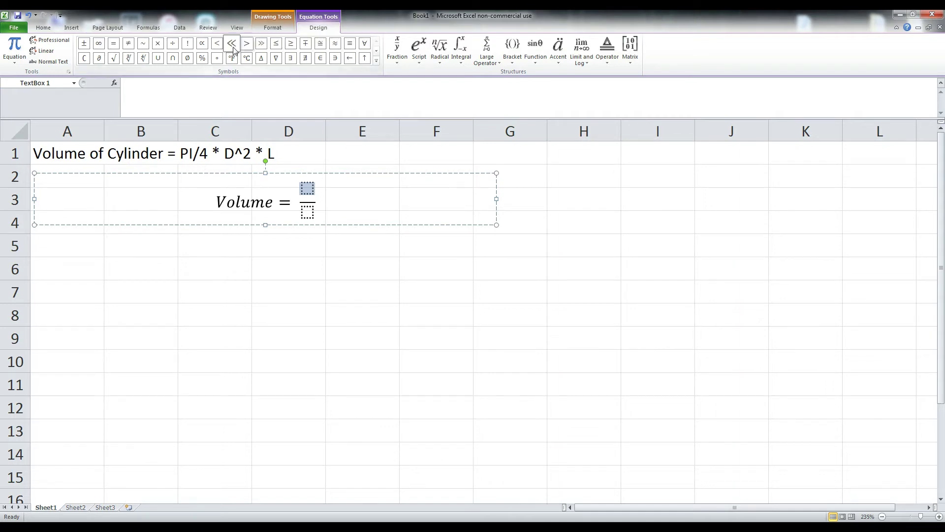
pyautogui.click(376, 60)
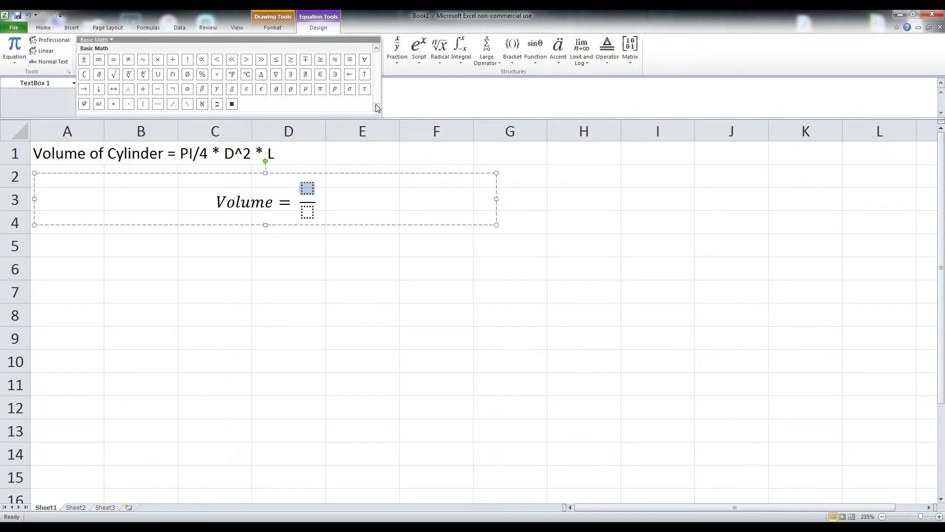
pyautogui.click(320, 90)
pyautogui.click(308, 209)
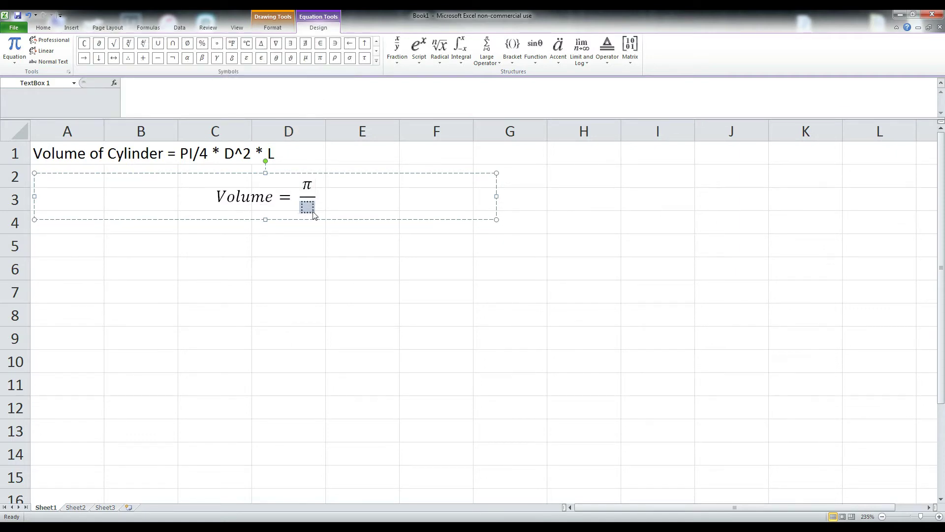
pyautogui.write('4')
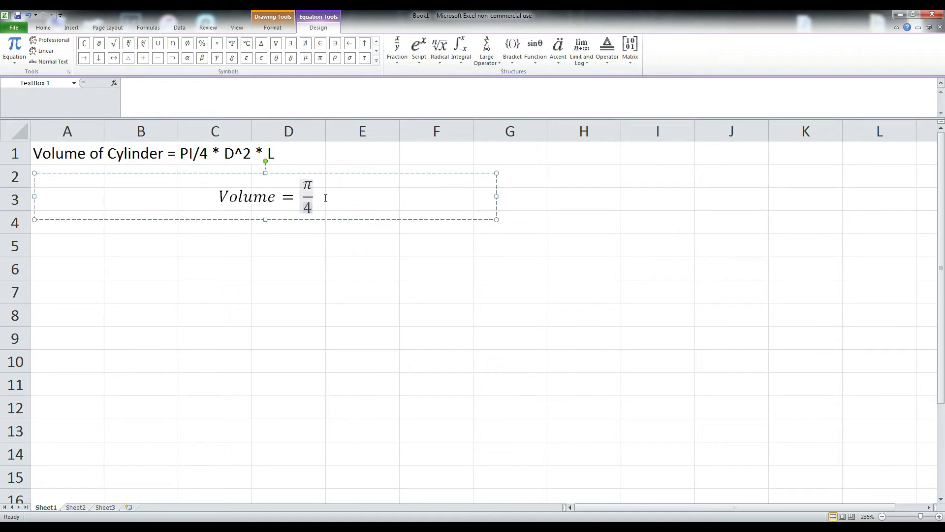
# - Append a * multiplication sign after the π/4 fraction, outside its denominator
pyautogui.click(324, 205)
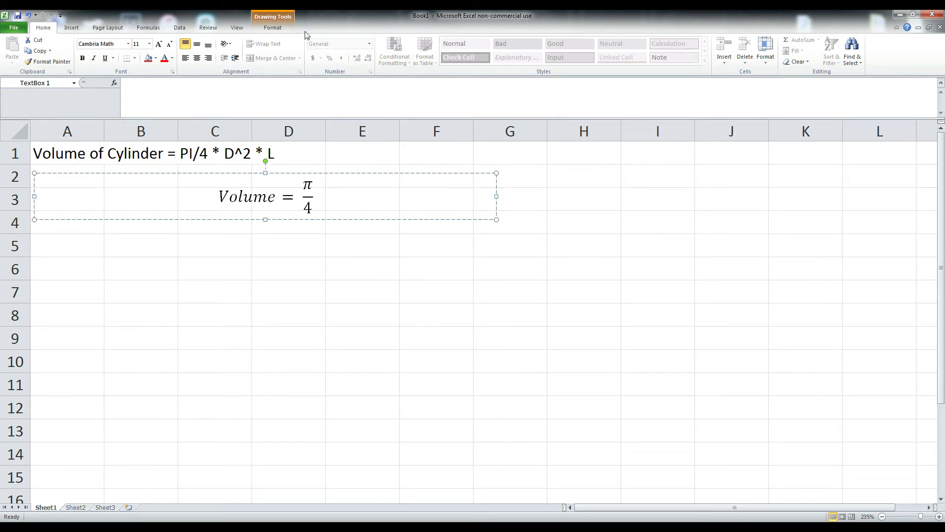
pyautogui.click(309, 209)
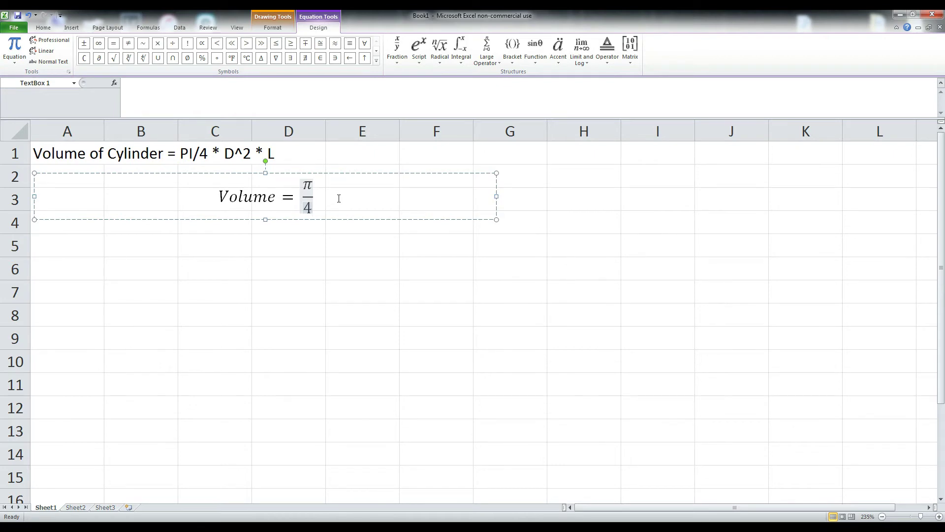
pyautogui.press('Right')
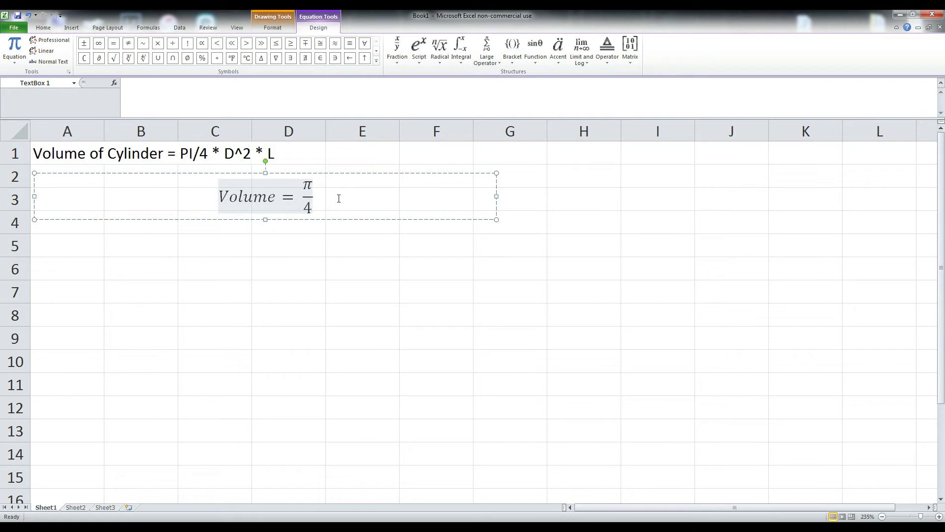
pyautogui.write('*')
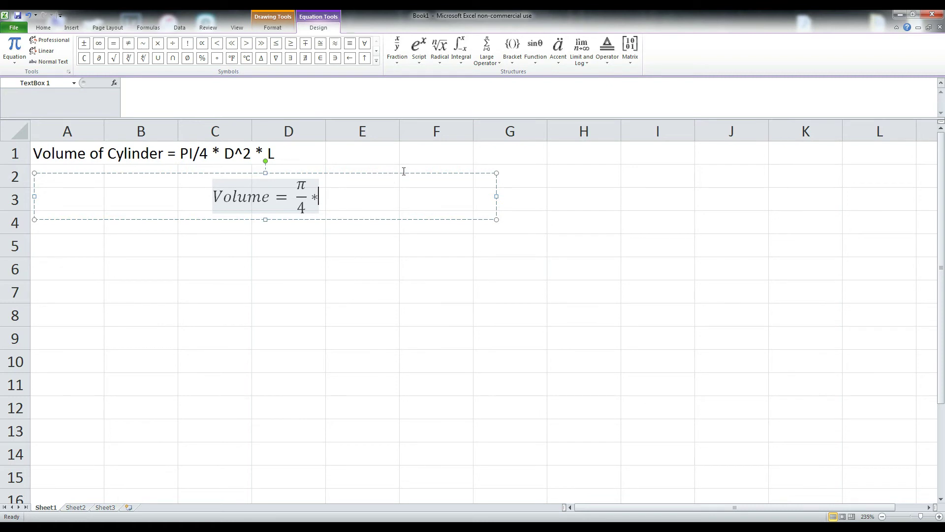
# - Add D with superscript 2 using a superscript structure, and finish the equation with * L
pyautogui.click(422, 63)
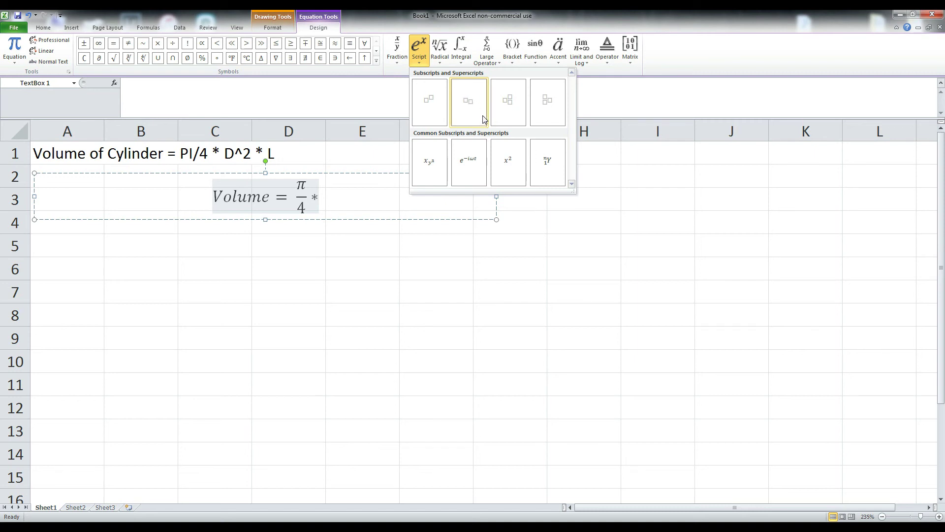
pyautogui.click(432, 109)
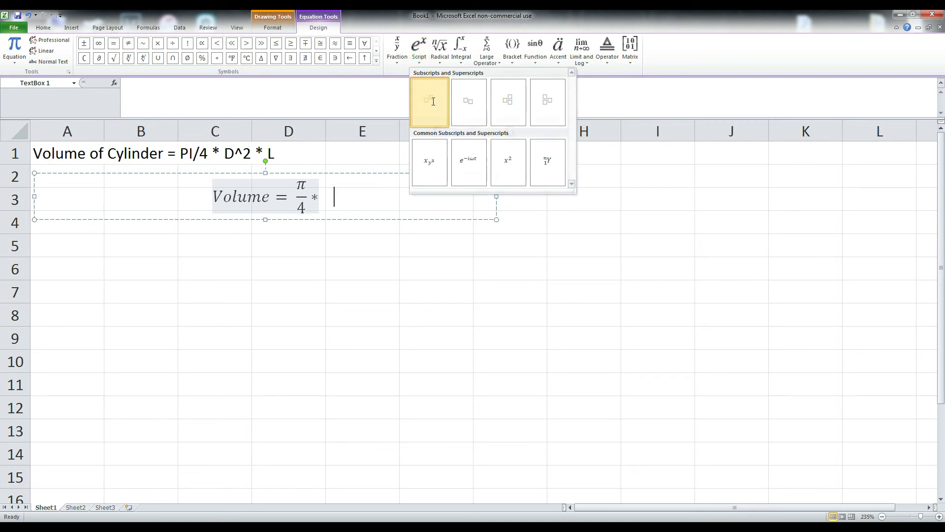
pyautogui.write('D')
pyautogui.press('Right')
pyautogui.write('2')
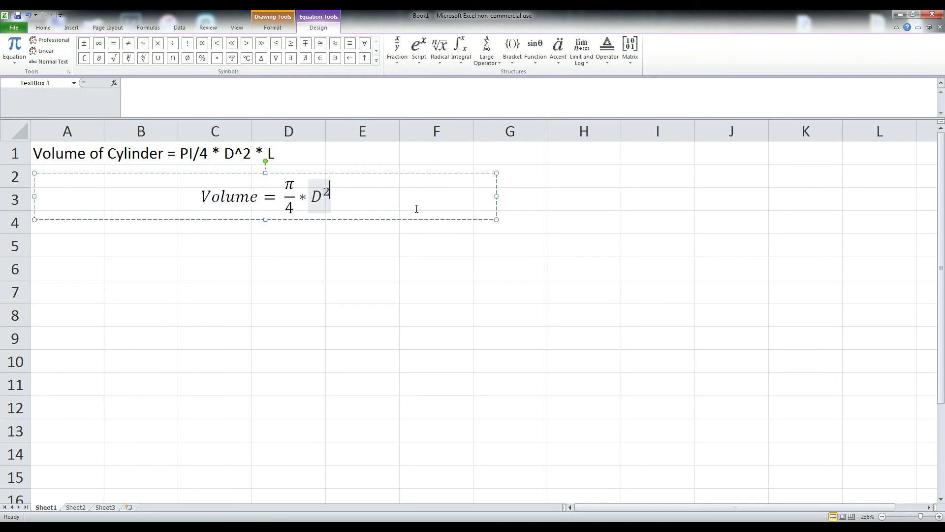
pyautogui.press('Right')
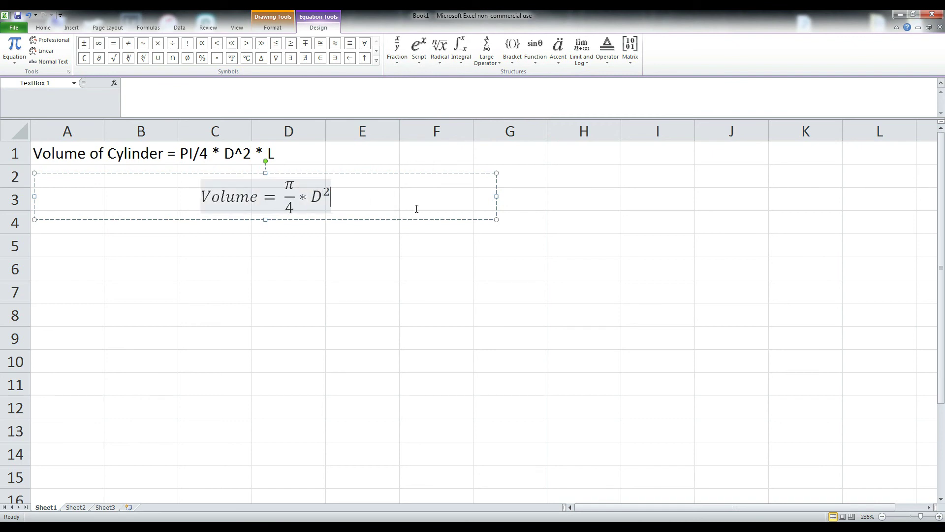
pyautogui.write('*L')
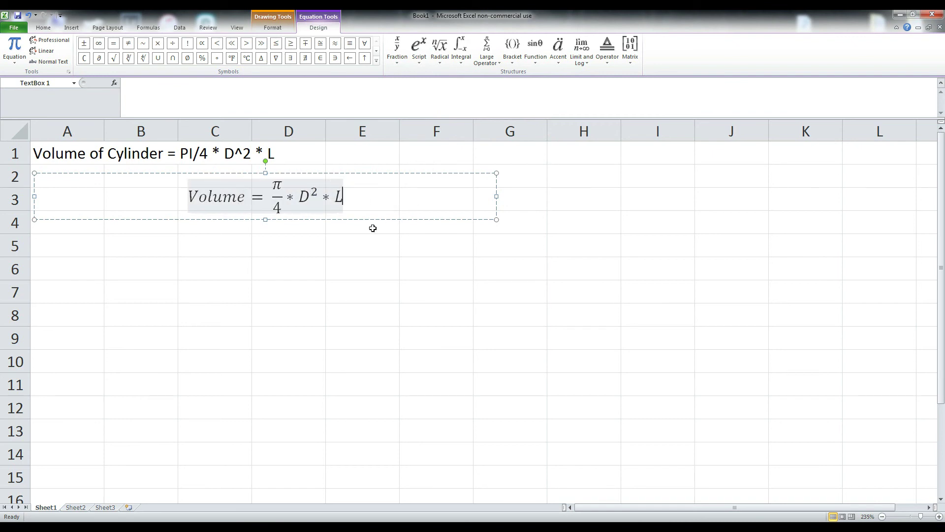
# - Narrow the equation box to columns A to C, position it over rows 2 to 4, and deselect it
pyautogui.click(305, 252)
pyautogui.click(287, 200)
pyautogui.moveTo(497, 196); pyautogui.dragTo(207, 186)
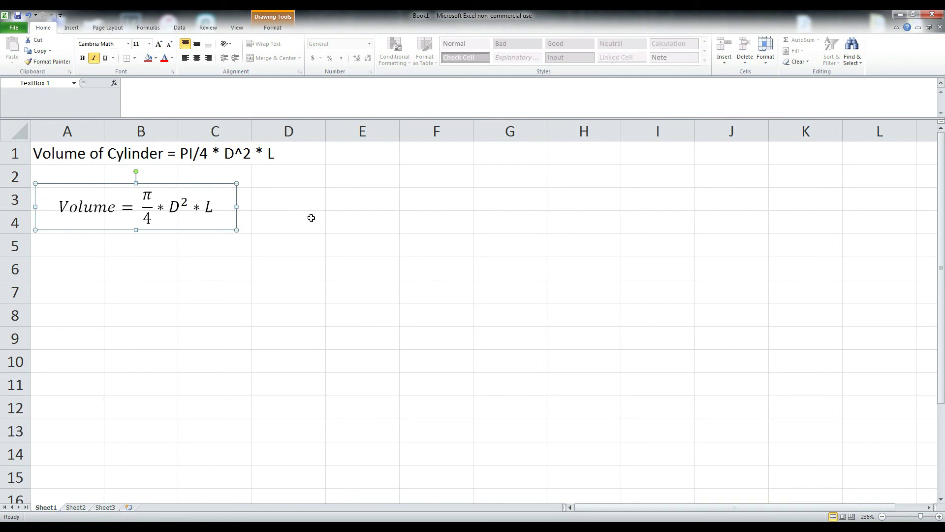
pyautogui.click(309, 218)
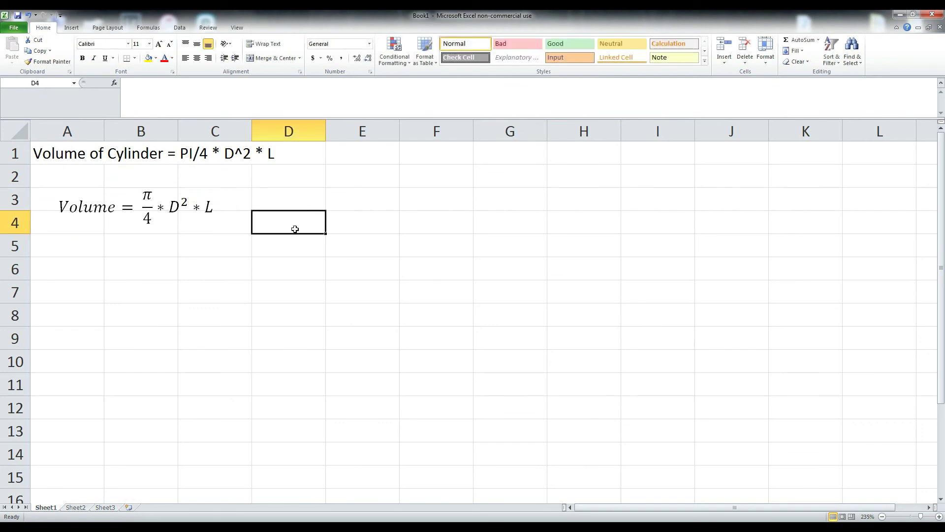